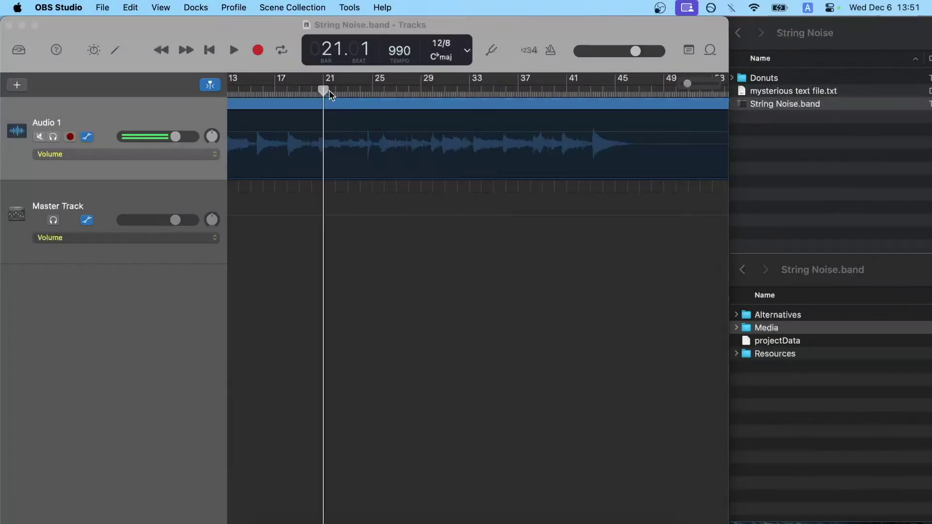
- Zoom in around bar 23 and play the String Noise passage from there
{"action": "left_click", "coordinate": [329, 90]}
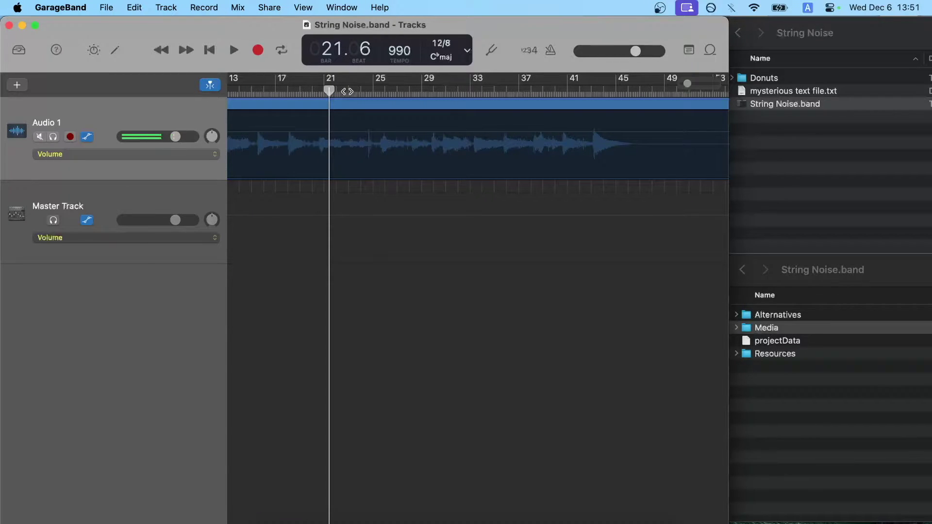
{"action": "left_click", "coordinate": [347, 90]}
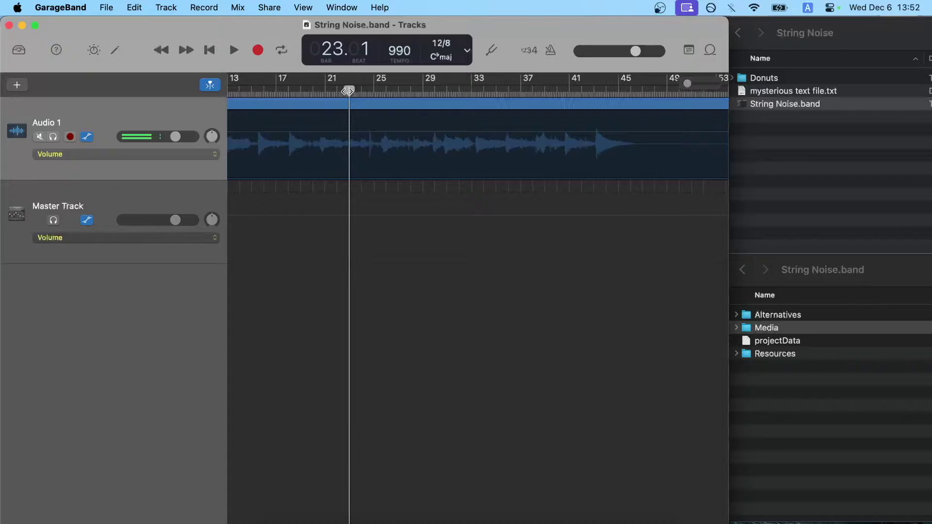
{"action": "key", "text": "super+Right"}
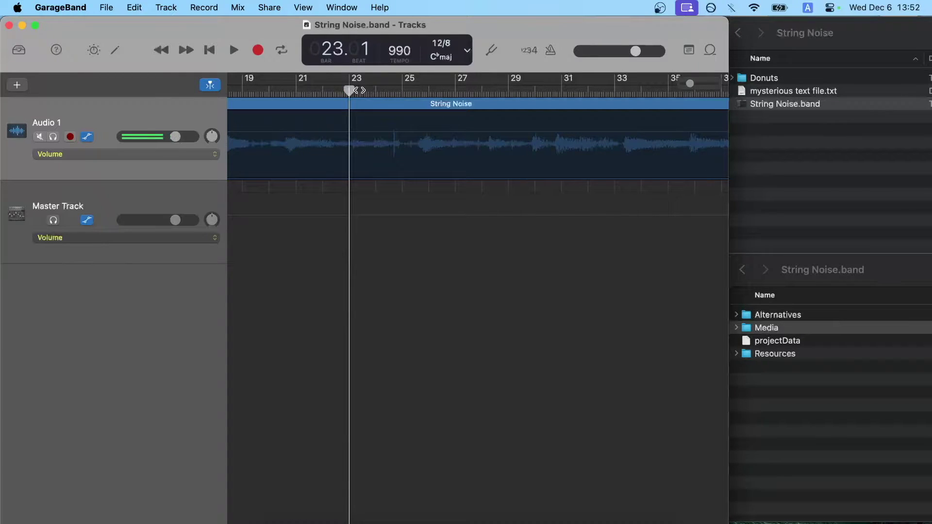
{"action": "key", "text": "space"}
{"action": "key", "text": "space"}
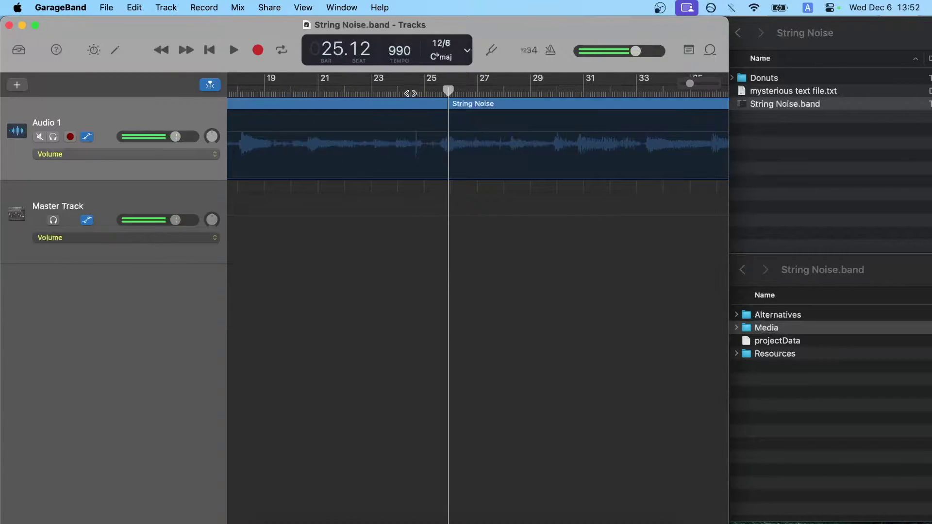
{"action": "left_click", "coordinate": [402, 92]}
{"action": "key", "text": "space"}
{"action": "key", "text": "space"}
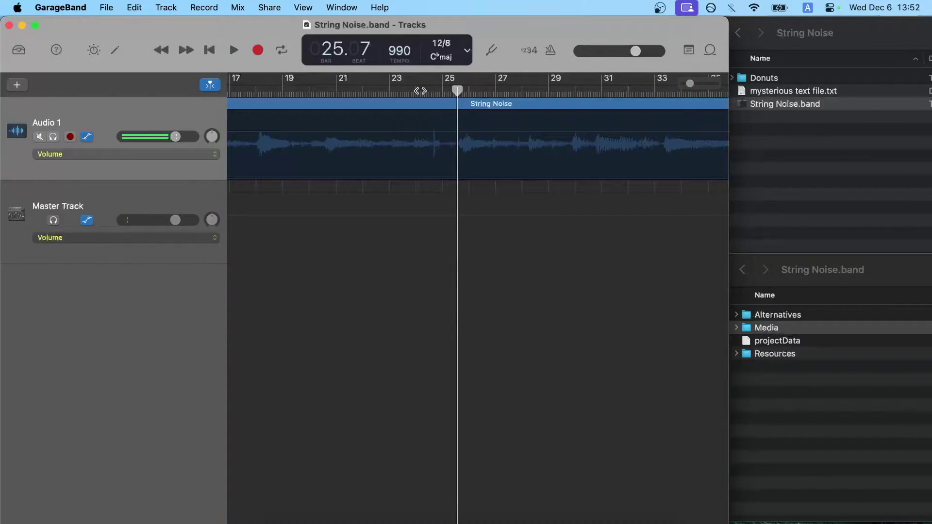
- Replay from bar 24 to about bar 26 to hear the squeak, then select the String Noise region
{"action": "left_click", "coordinate": [421, 91]}
{"action": "key", "text": "space"}
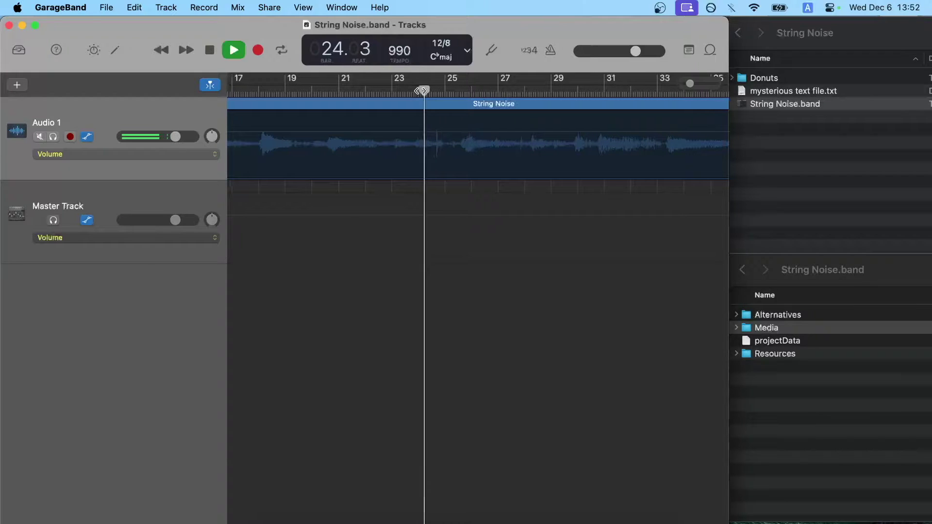
{"action": "key", "text": "space"}
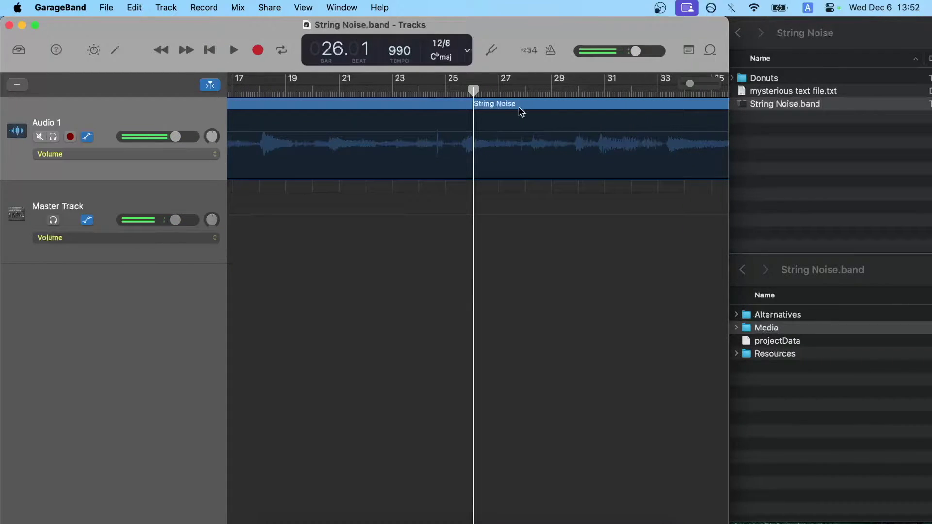
{"action": "left_click", "coordinate": [476, 101]}
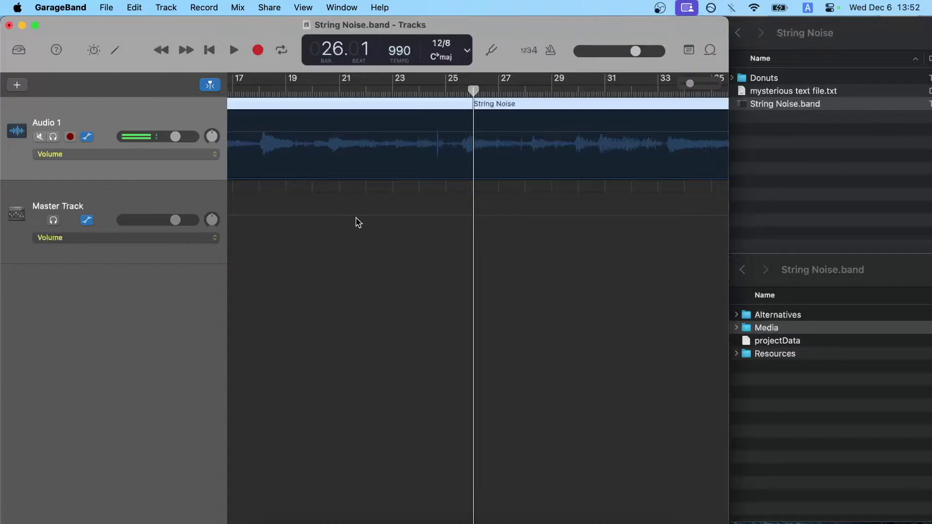
{"action": "left_click", "coordinate": [70, 5]}
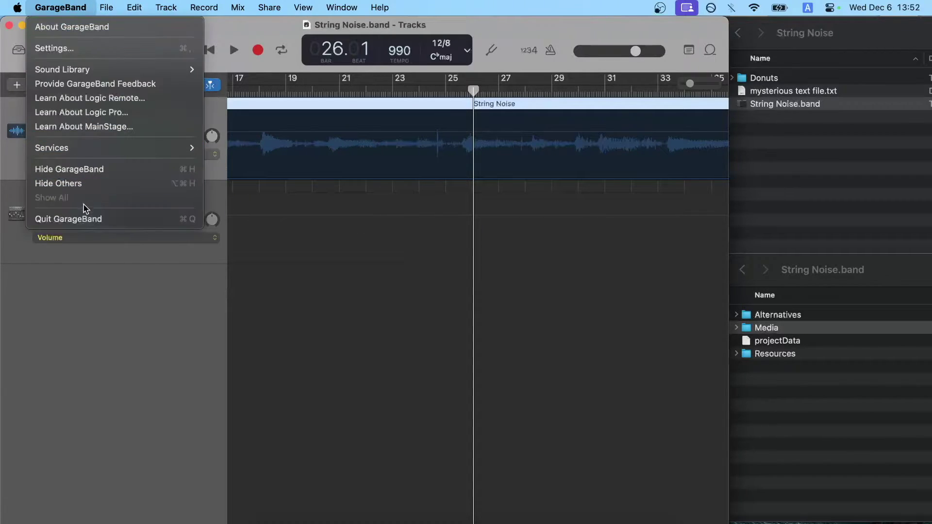
- Quit GarageBand and duplicate String Noise.band as a backup copy
{"action": "left_click", "coordinate": [85, 219]}
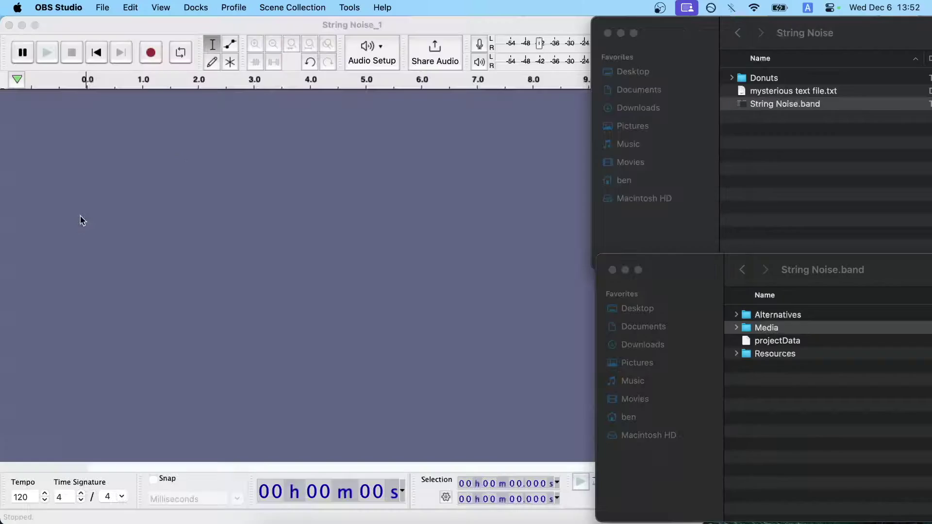
{"action": "left_click", "coordinate": [788, 173]}
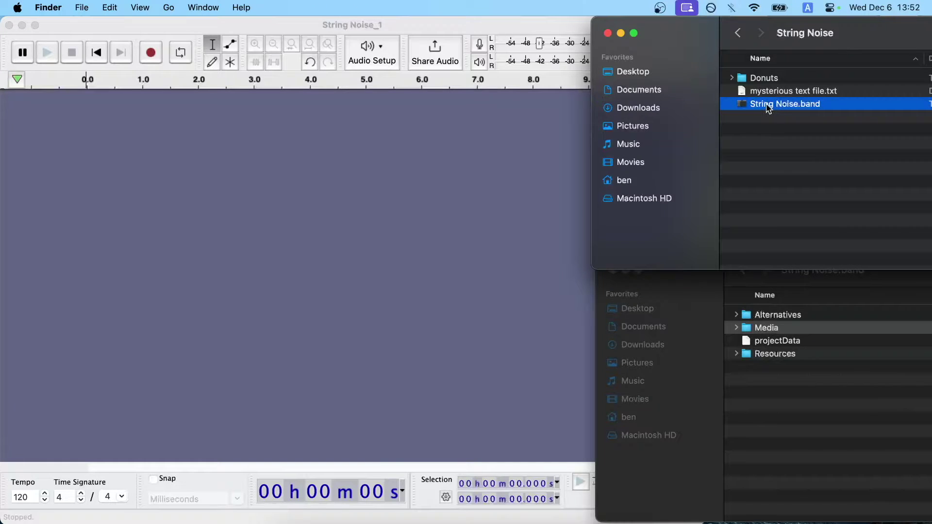
{"action": "right_click", "coordinate": [788, 105]}
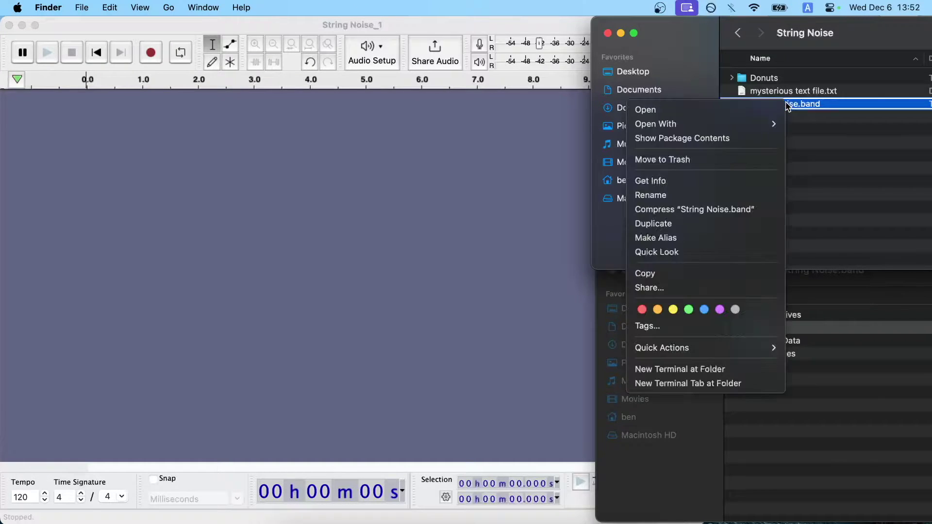
{"action": "left_click", "coordinate": [696, 224]}
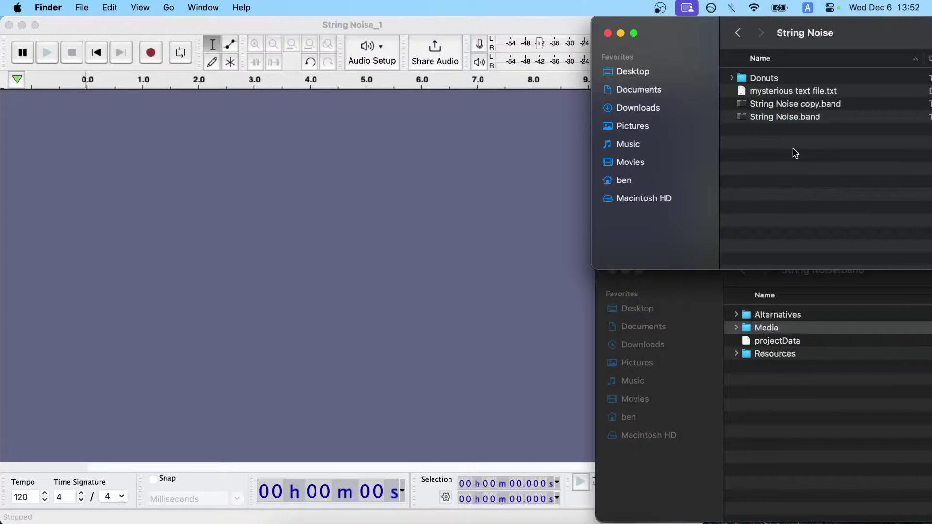
- Show String Noise.band's package contents and drag Media › Audio Files › String Noise.wav into Audacity
{"action": "left_click", "coordinate": [792, 120]}
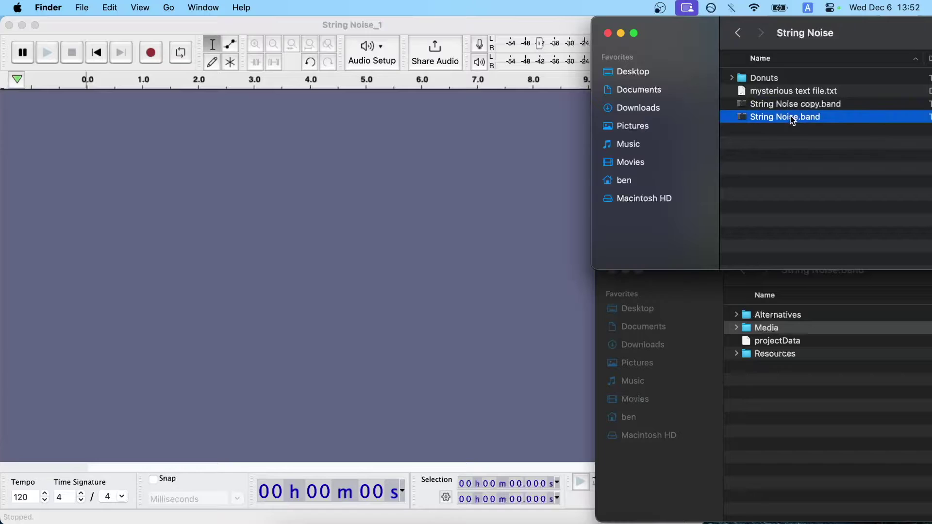
{"action": "right_click", "coordinate": [754, 121]}
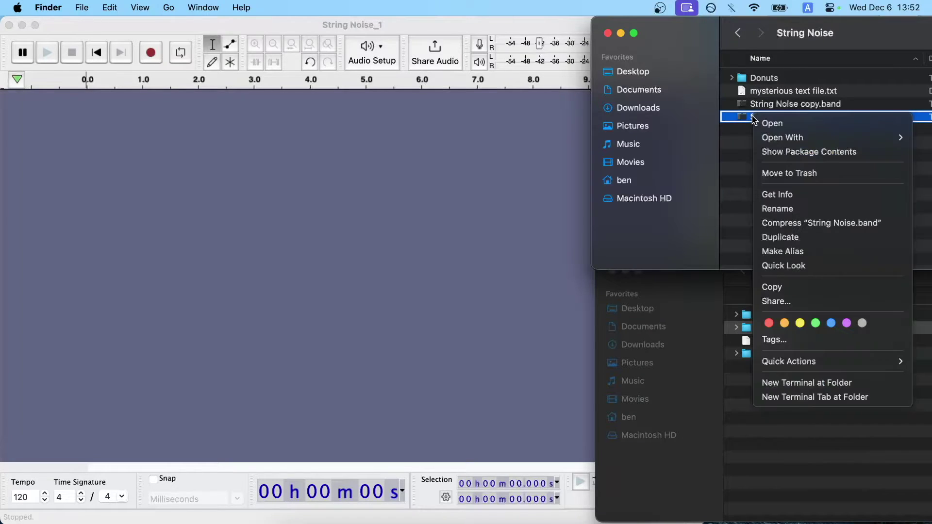
{"action": "left_click", "coordinate": [787, 152]}
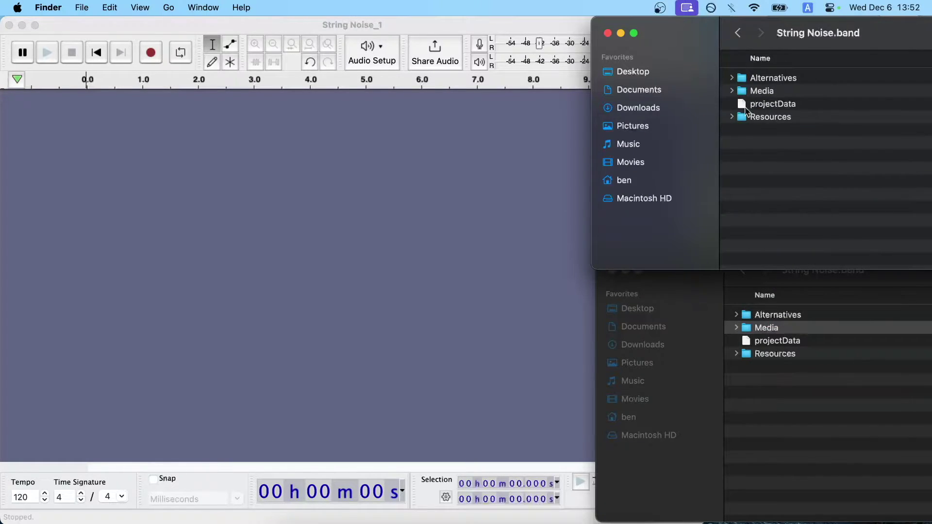
{"action": "left_click", "coordinate": [737, 32]}
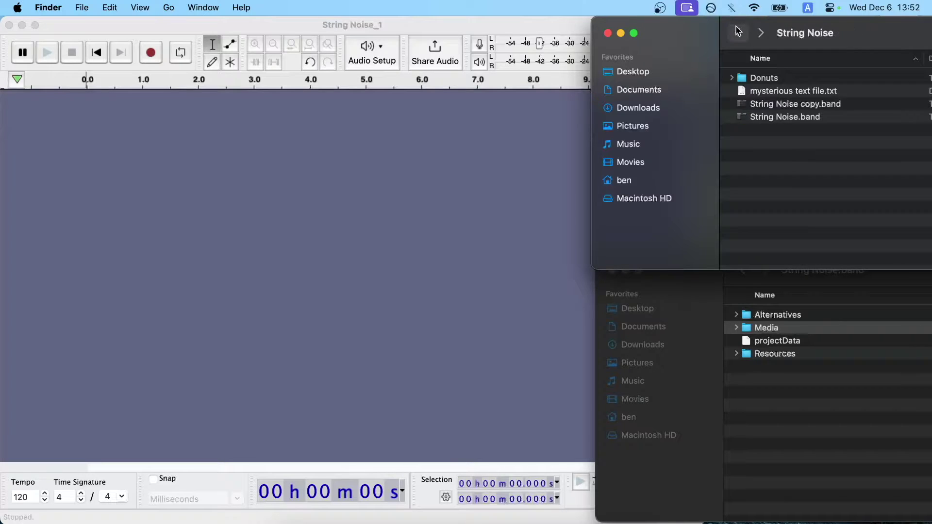
{"action": "left_click", "coordinate": [769, 415]}
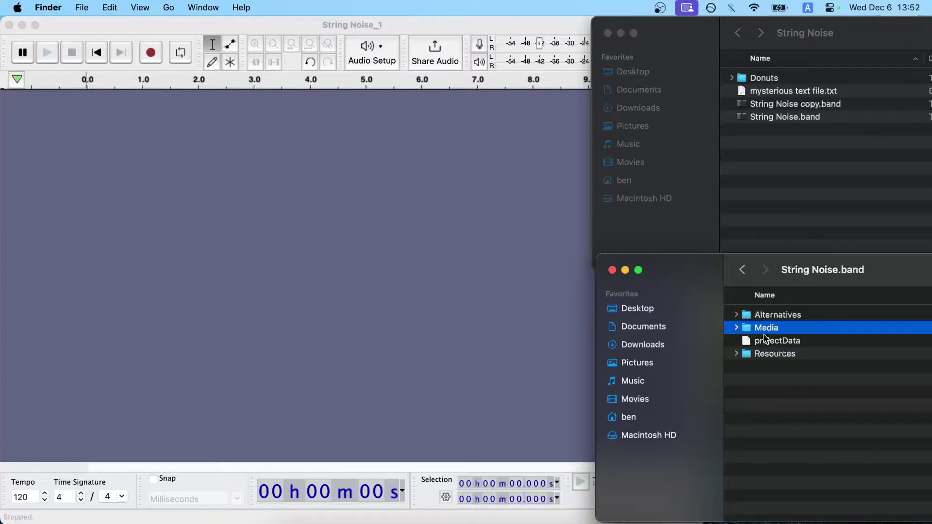
{"action": "left_click", "coordinate": [737, 329]}
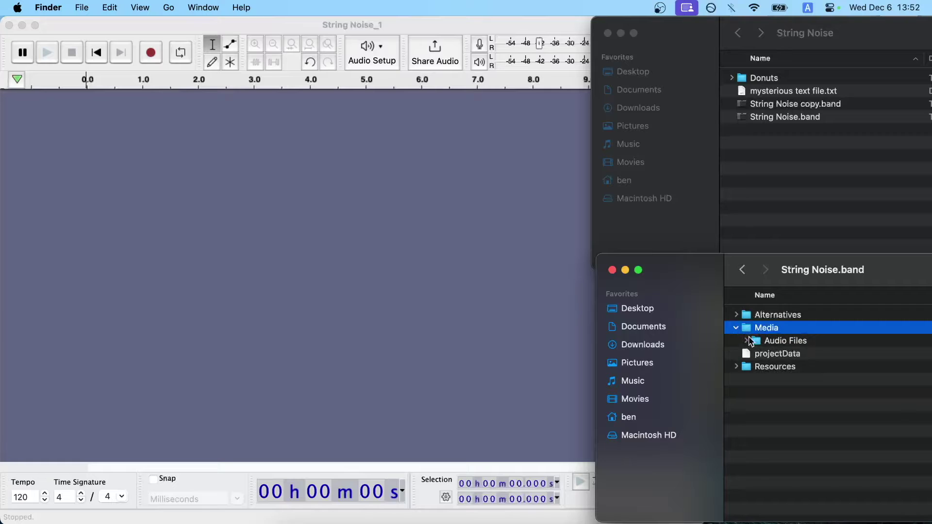
{"action": "left_click", "coordinate": [746, 341]}
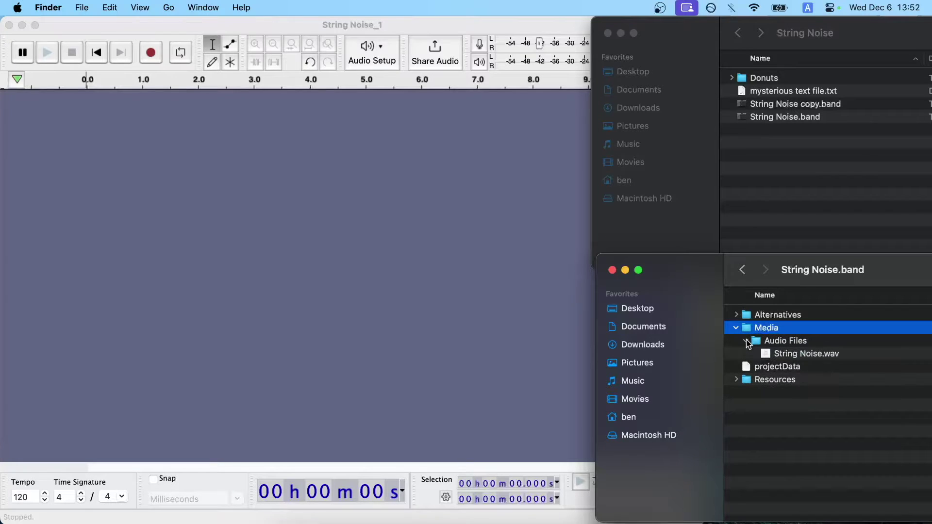
{"action": "left_click", "coordinate": [806, 345]}
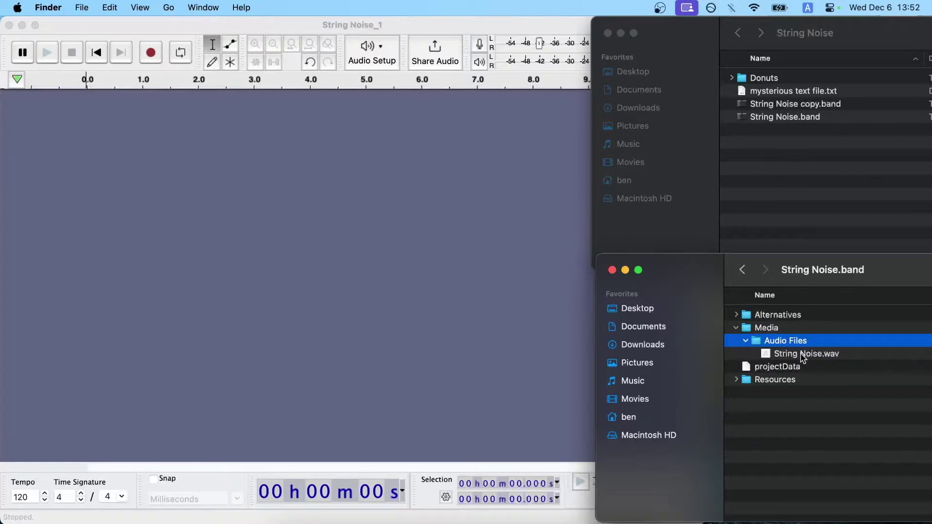
{"action": "left_click", "coordinate": [804, 355]}
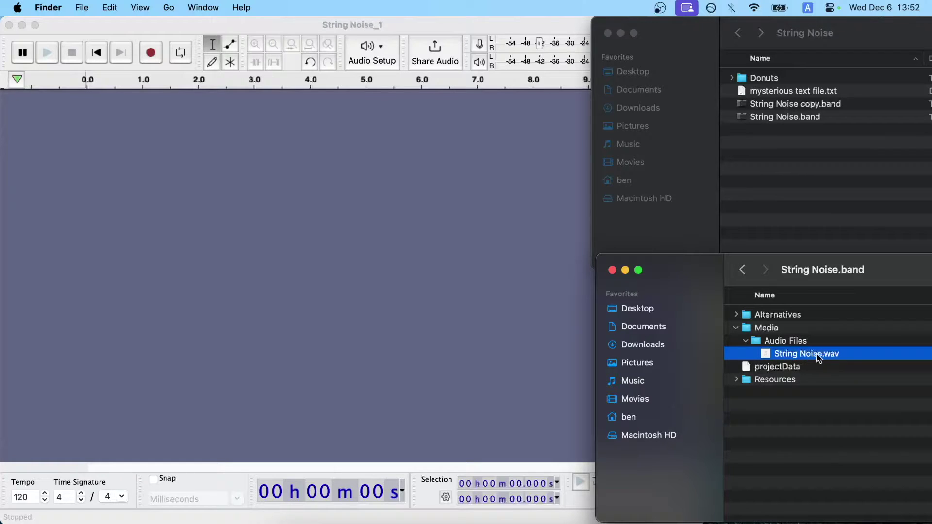
{"action": "left_click_drag", "start_coordinate": [819, 358], "coordinate": [406, 269]}
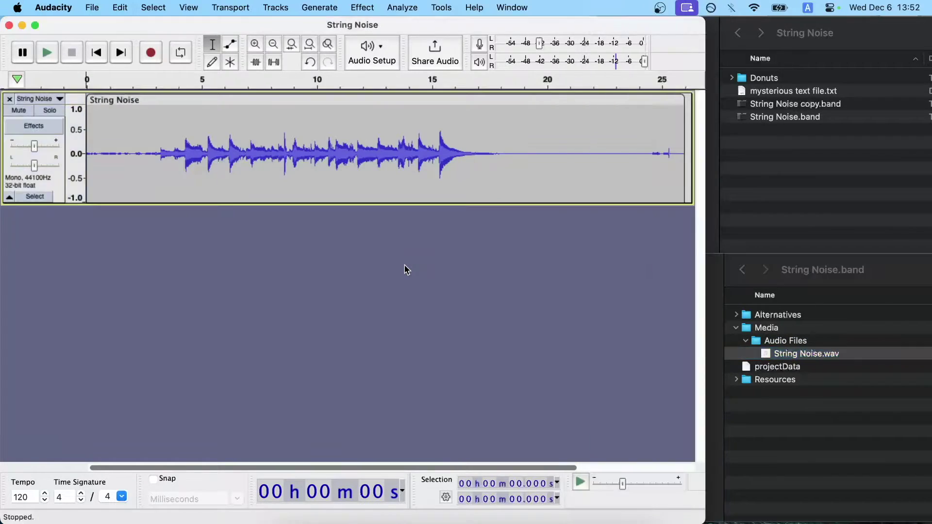
- Enlarge the String Noise track and play the audio from about 8.49 s and just before the squeak
{"action": "left_click_drag", "start_coordinate": [414, 202], "coordinate": [394, 457]}
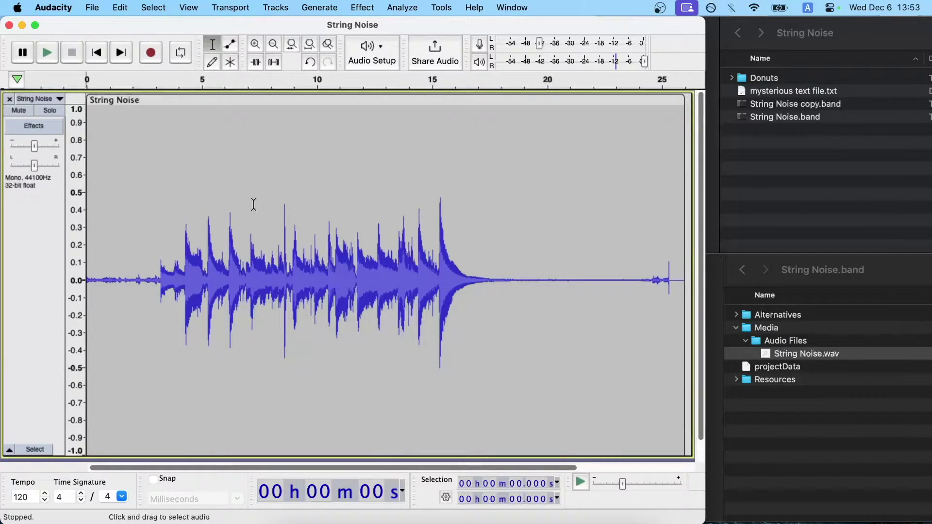
{"action": "left_click", "coordinate": [282, 224]}
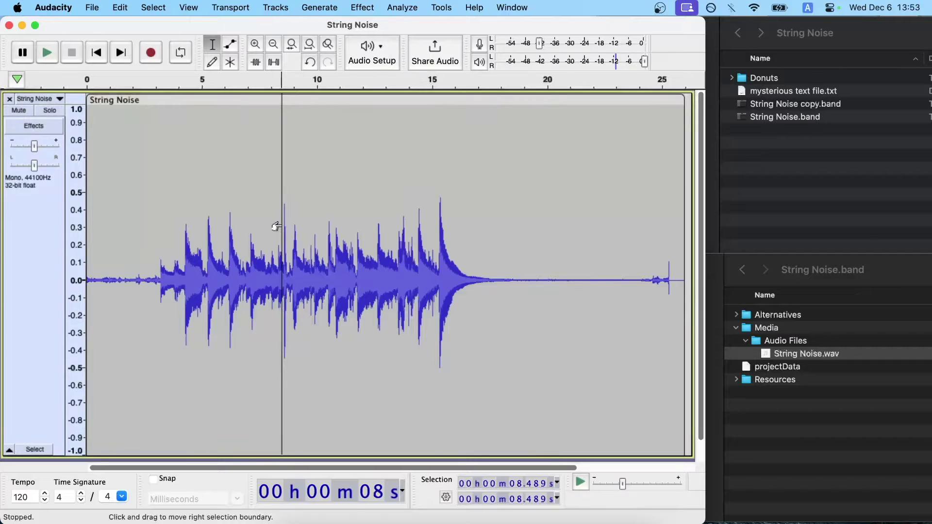
{"action": "key", "text": "space"}
{"action": "key", "text": "space"}
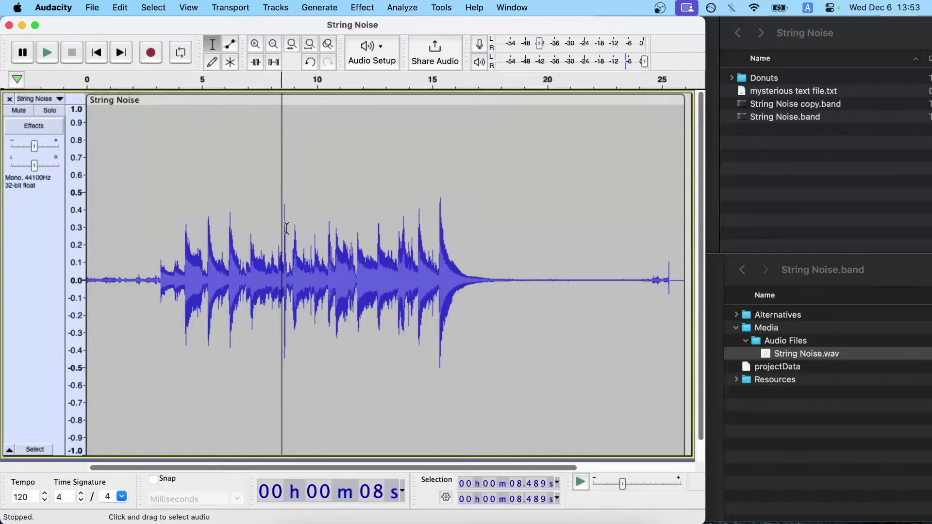
{"action": "scroll", "coordinate": [287, 228], "scroll_direction": "up", "scroll_amount": 5}
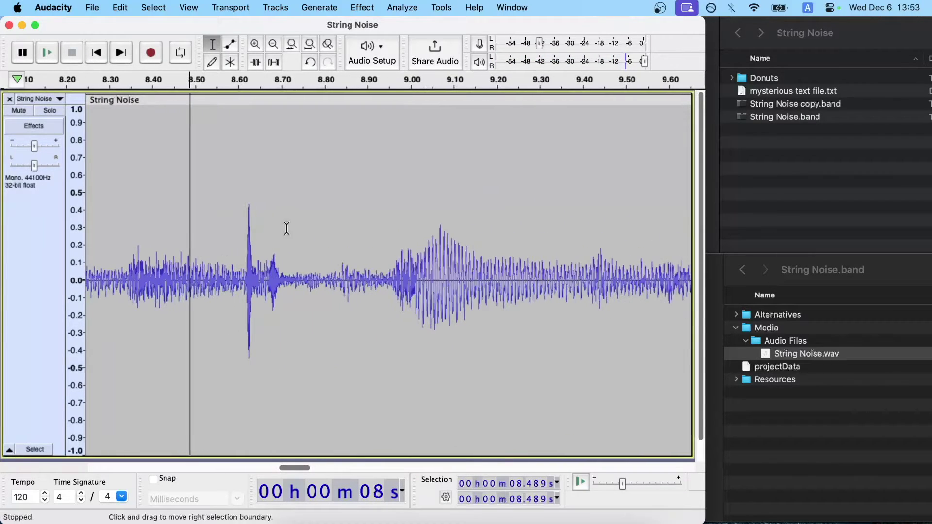
{"action": "scroll", "coordinate": [286, 228], "scroll_direction": "left", "scroll_amount": 3}
{"action": "left_click", "coordinate": [294, 230]}
{"action": "key", "text": "space"}
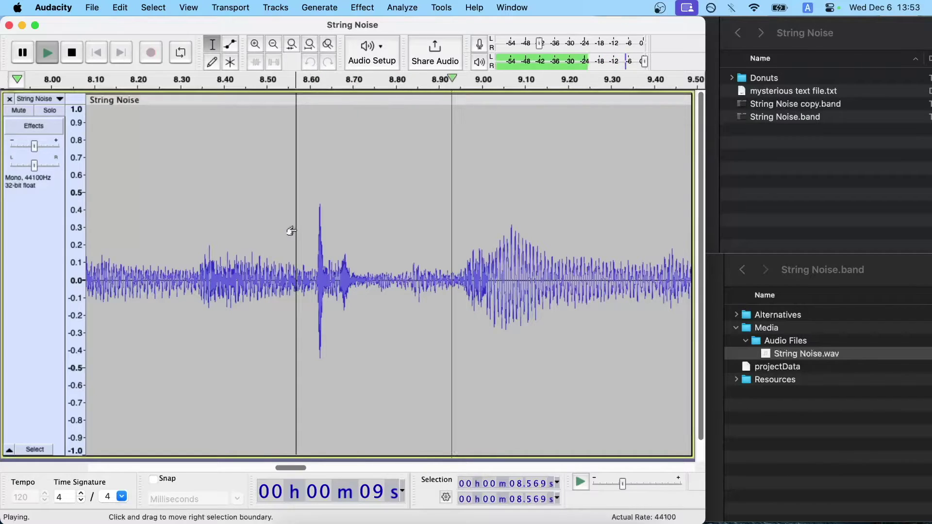
{"action": "key", "text": "space"}
- Switch the String Noise track to spectrogram view and try a time selection around the squeak
{"action": "left_click", "coordinate": [60, 100]}
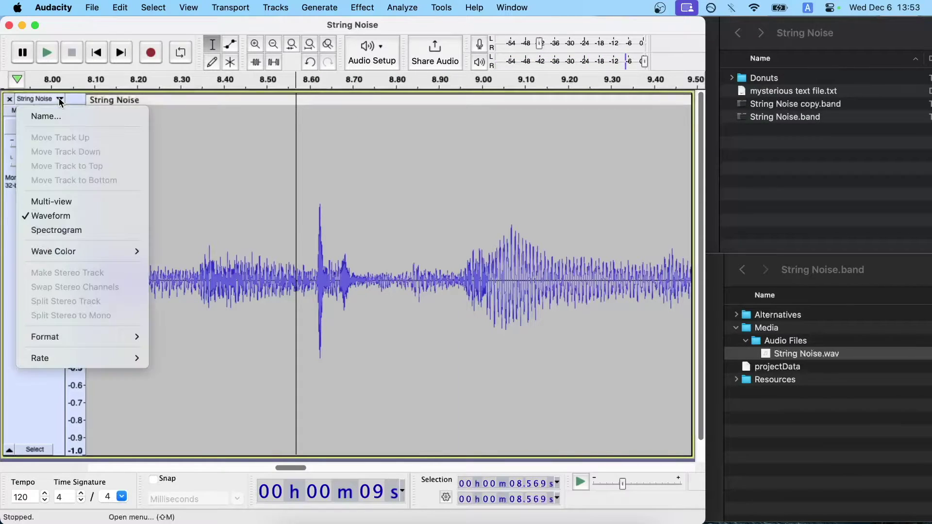
{"action": "left_click", "coordinate": [74, 231]}
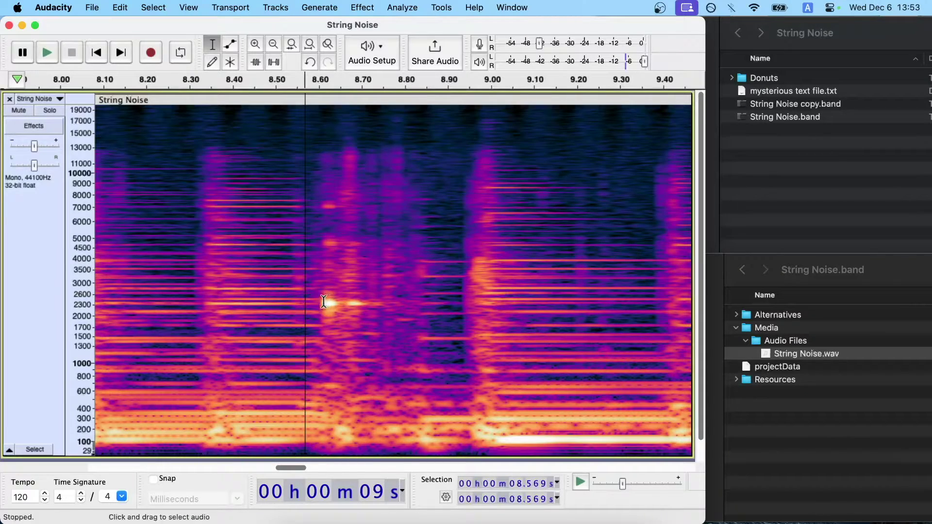
{"action": "left_click_drag", "start_coordinate": [321, 302], "coordinate": [341, 305]}
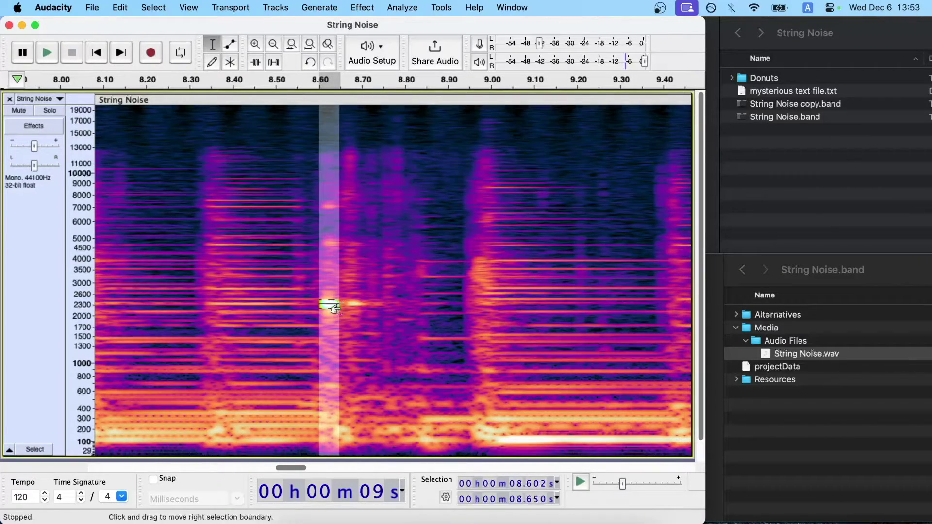
{"action": "left_click", "coordinate": [286, 114]}
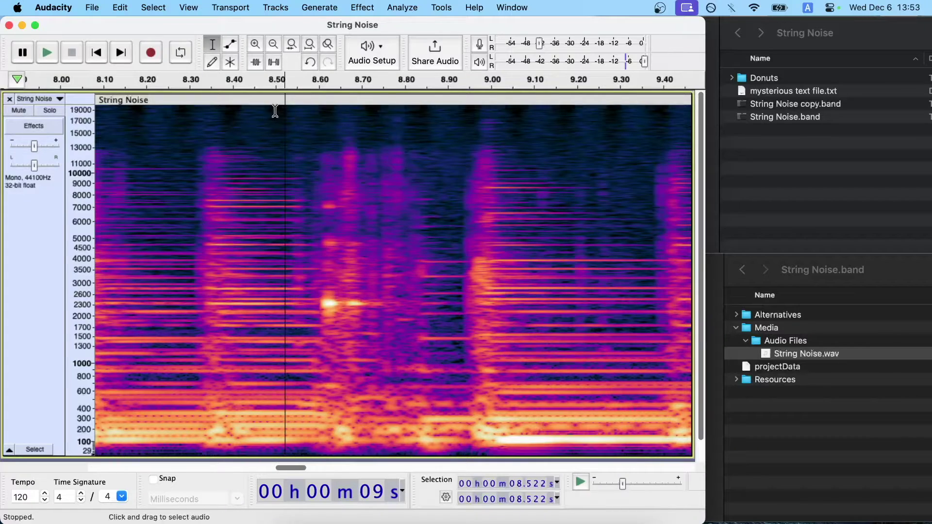
{"action": "left_click", "coordinate": [274, 110]}
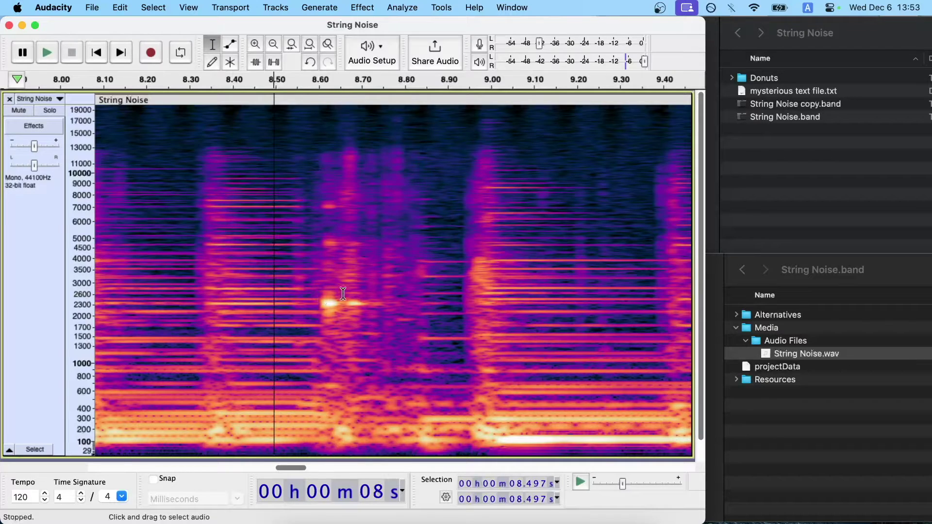
- Audition from about 8.595 s and fine-tune the play position between 8.575 and 8.626 s
{"action": "left_click", "coordinate": [316, 298]}
{"action": "key", "text": "space"}
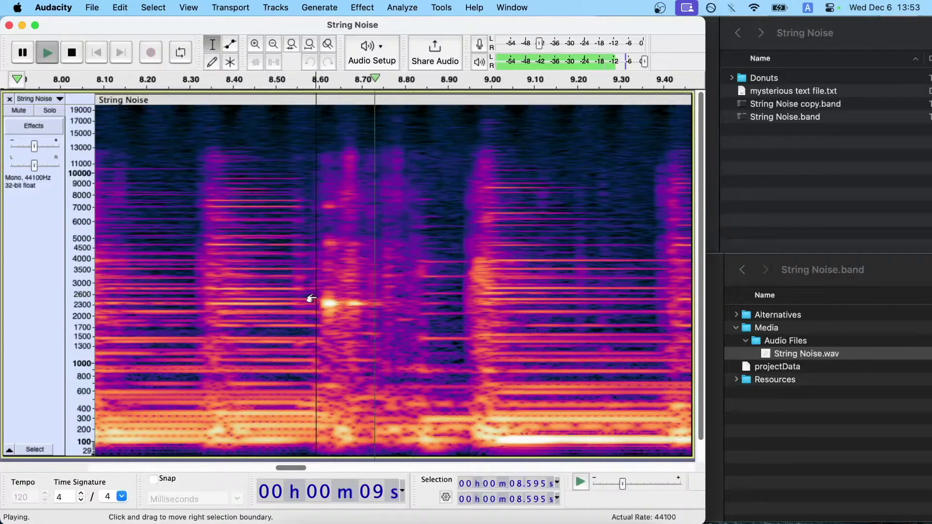
{"action": "key", "text": "space"}
{"action": "left_click", "coordinate": [324, 228]}
{"action": "left_click", "coordinate": [330, 243]}
{"action": "left_click", "coordinate": [320, 306]}
{"action": "left_click", "coordinate": [291, 306]}
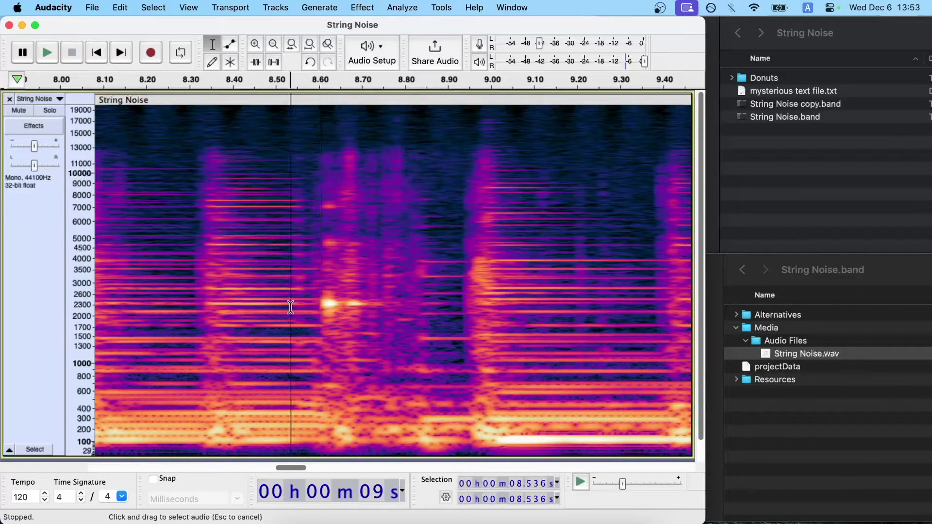
{"action": "left_click", "coordinate": [307, 304]}
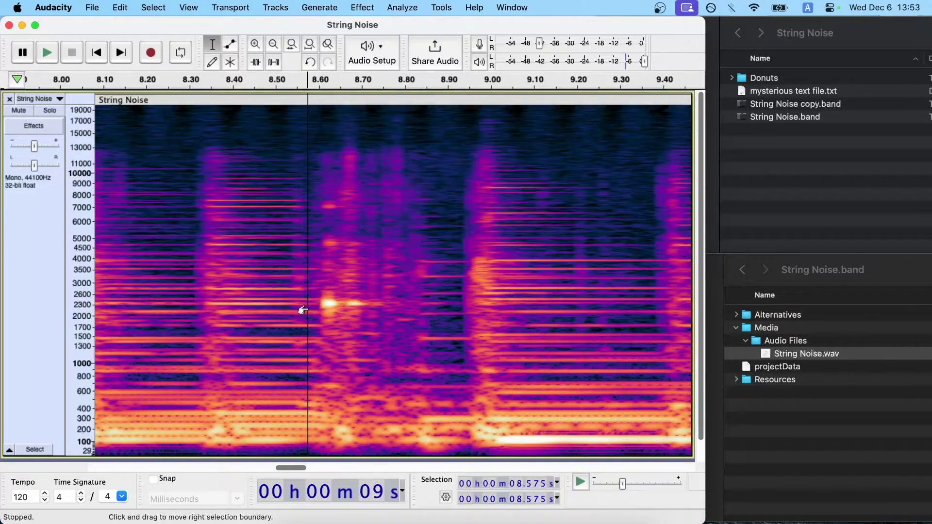
{"action": "left_click", "coordinate": [317, 305]}
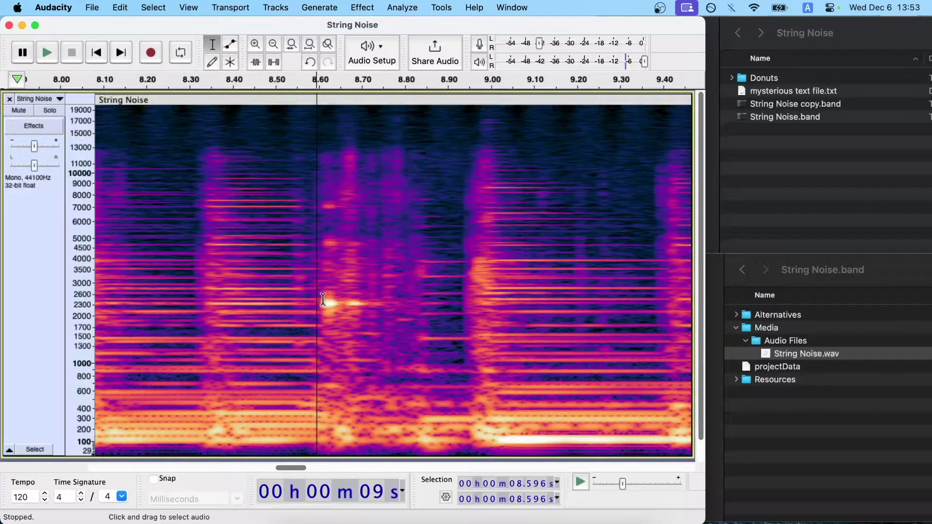
- Box in the bright squeak spot near 2300 Hz at about 8.6 s
{"action": "left_click_drag", "start_coordinate": [318, 297], "coordinate": [374, 322]}
{"action": "left_click", "coordinate": [461, 240]}
{"action": "left_click_drag", "start_coordinate": [462, 240], "coordinate": [374, 272]}
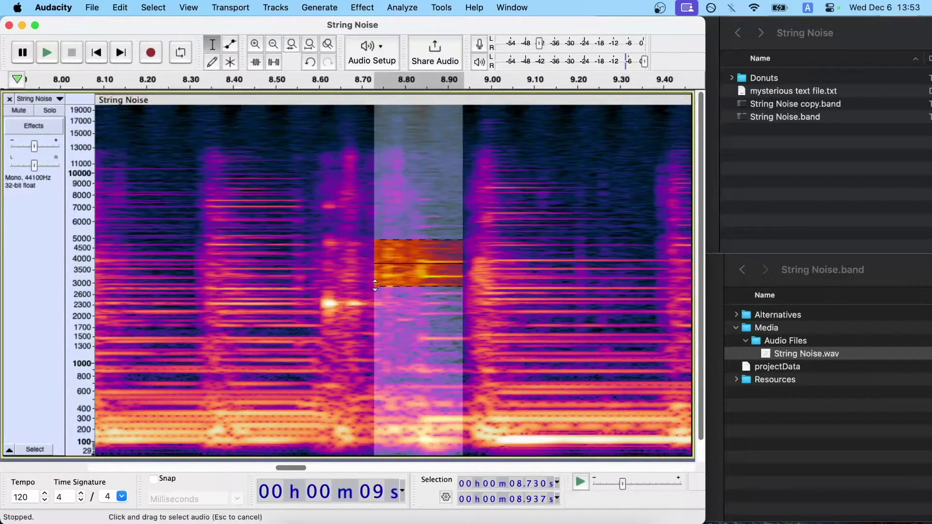
{"action": "left_click", "coordinate": [302, 263]}
{"action": "left_click_drag", "start_coordinate": [318, 300], "coordinate": [344, 309]}
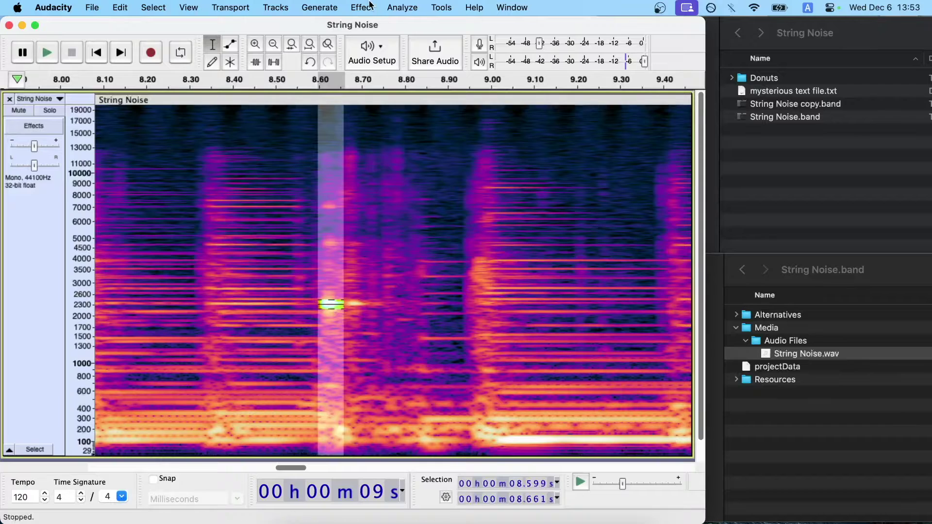
{"action": "left_click", "coordinate": [362, 7]}
- Apply Spectral edit multi tool to the squeak, then box in the remaining squeak near 2300 Hz
{"action": "scroll", "coordinate": [426, 515], "scroll_direction": "down", "scroll_amount": 20}
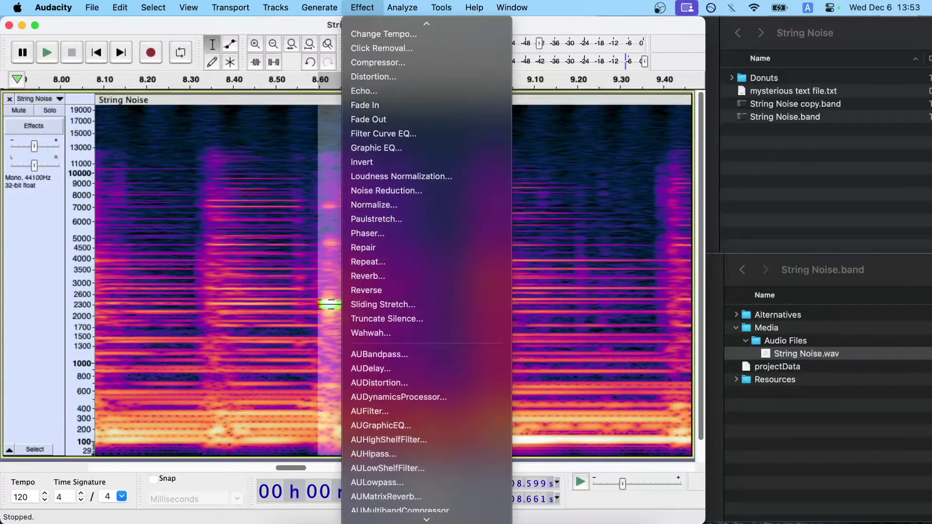
{"action": "scroll", "coordinate": [426, 272], "scroll_direction": "down", "scroll_amount": 6}
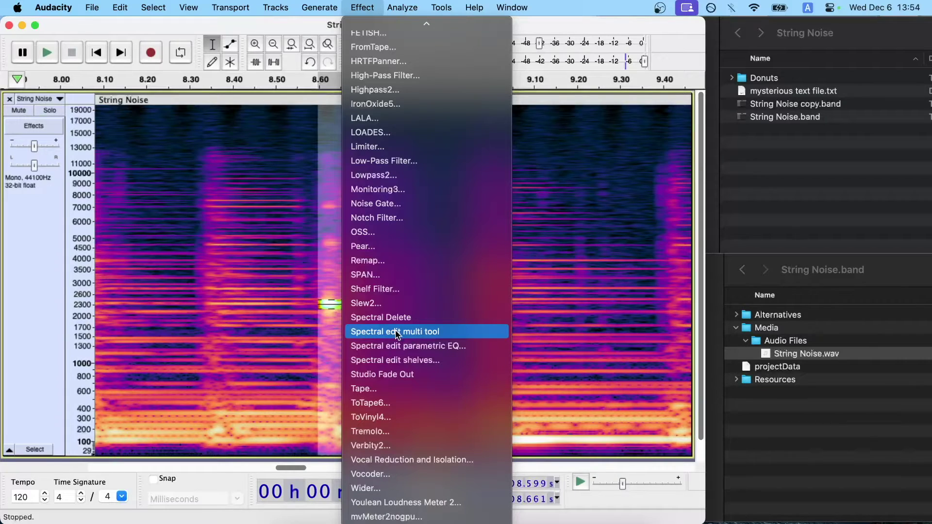
{"action": "left_click", "coordinate": [396, 333]}
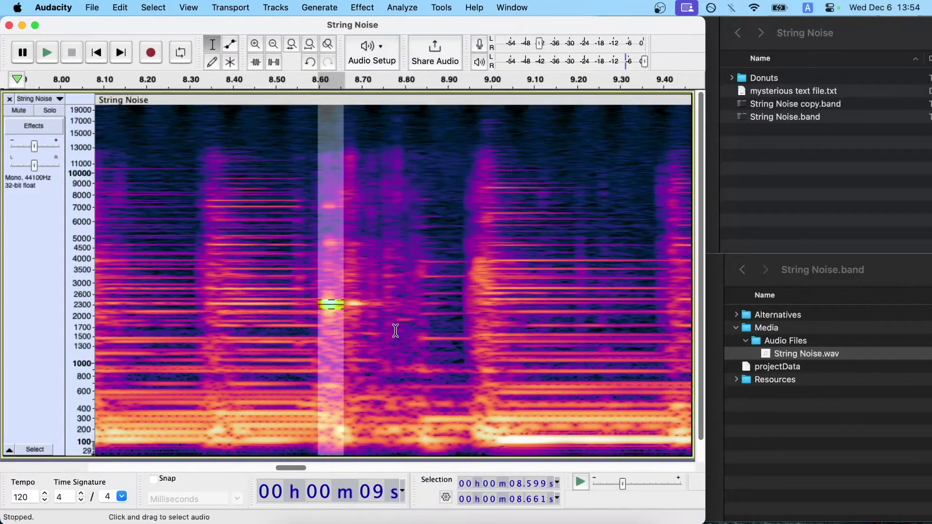
{"action": "left_click", "coordinate": [384, 317]}
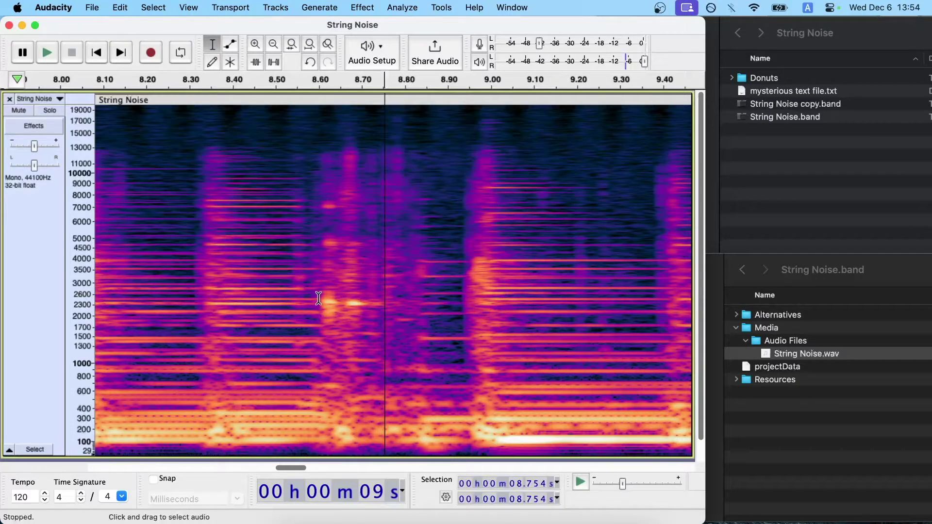
{"action": "left_click_drag", "start_coordinate": [318, 298], "coordinate": [336, 311]}
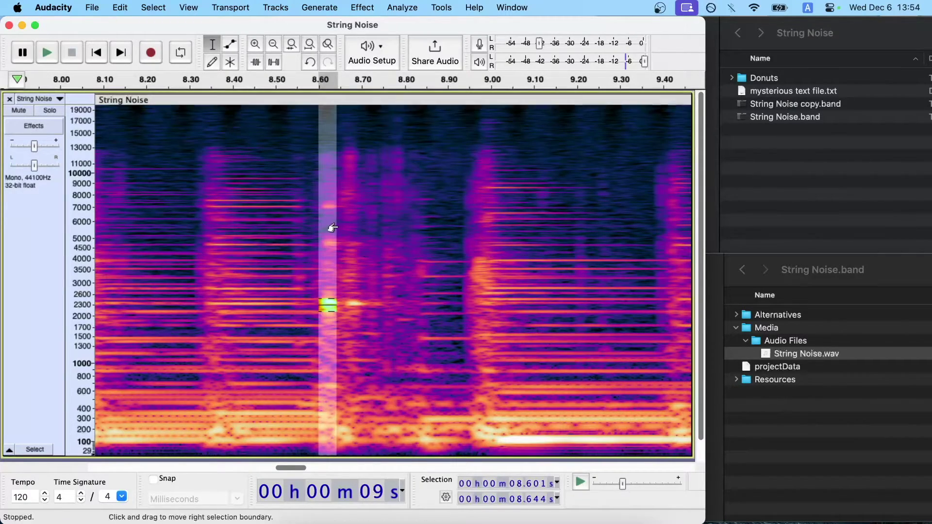
- Repeat the spectral edit on the new box and mark leftover squeak near 2300 Hz
{"action": "left_click", "coordinate": [368, 8]}
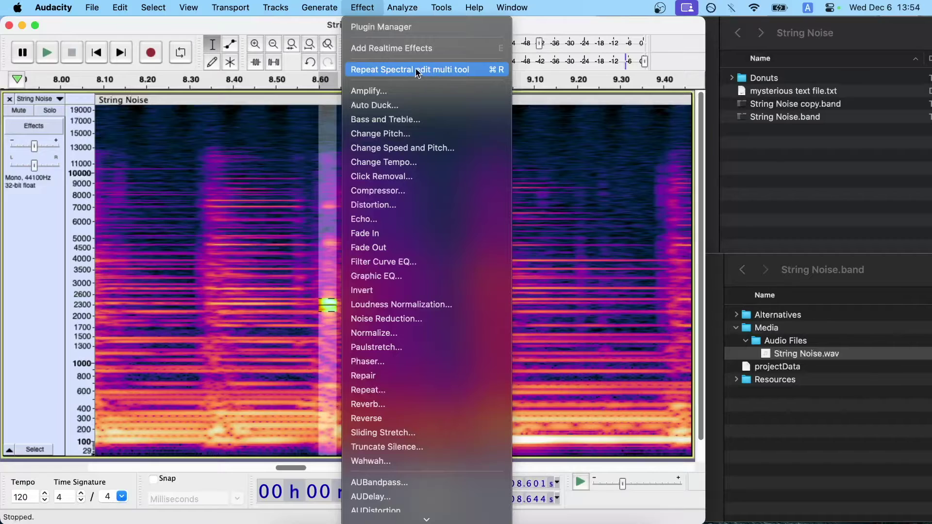
{"action": "left_click", "coordinate": [459, 71]}
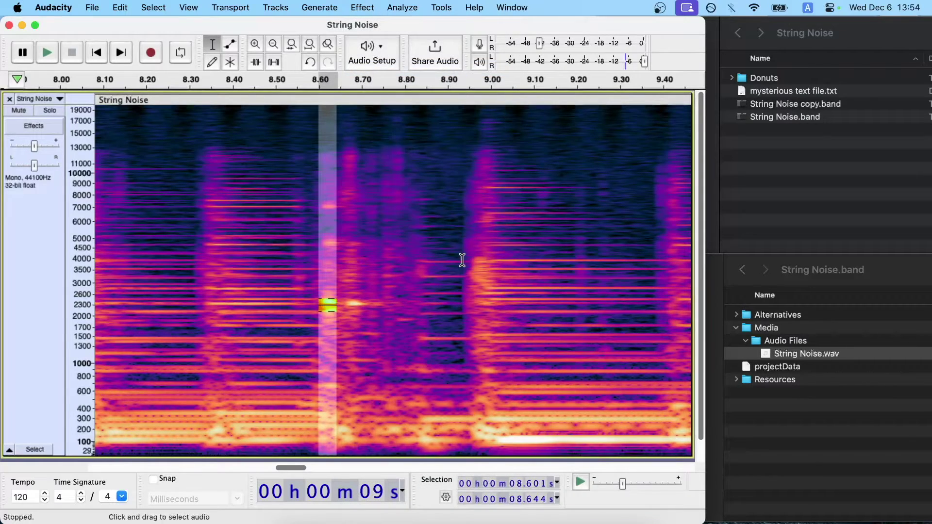
{"action": "left_click", "coordinate": [462, 261]}
{"action": "left_click_drag", "start_coordinate": [342, 299], "coordinate": [372, 308]}
{"action": "left_click", "coordinate": [422, 304]}
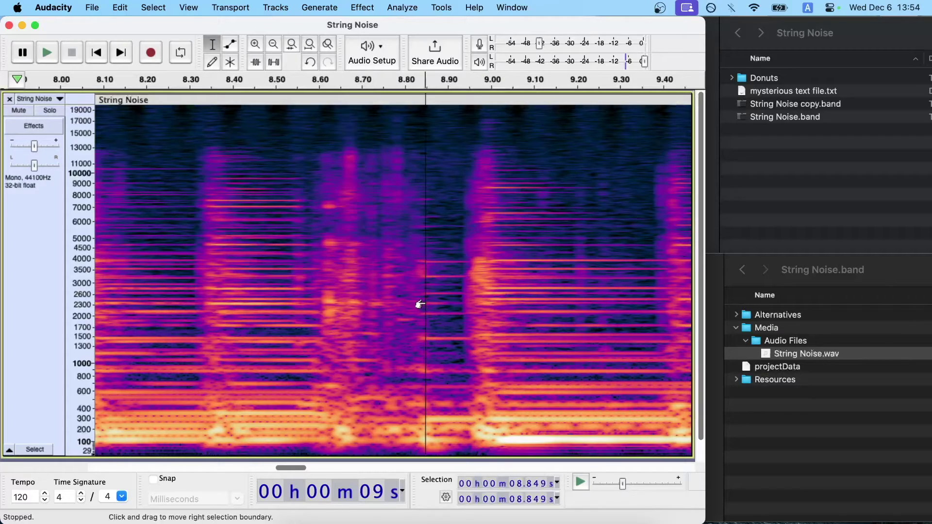
- Box in the bright spots near 4500 Hz, 7000 Hz and the remaining one near 2400 Hz
{"action": "left_click_drag", "start_coordinate": [322, 240], "coordinate": [340, 243]}
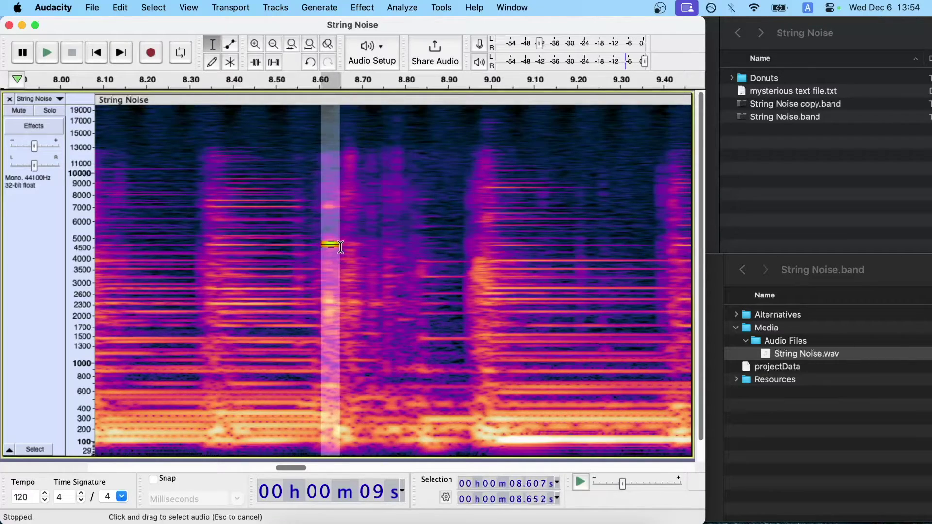
{"action": "left_click", "coordinate": [384, 244]}
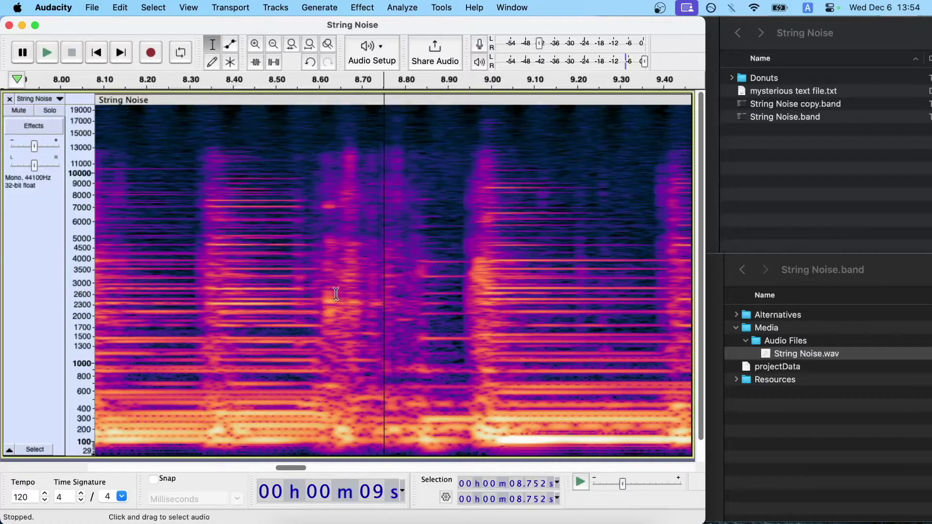
{"action": "left_click_drag", "start_coordinate": [320, 207], "coordinate": [337, 209]}
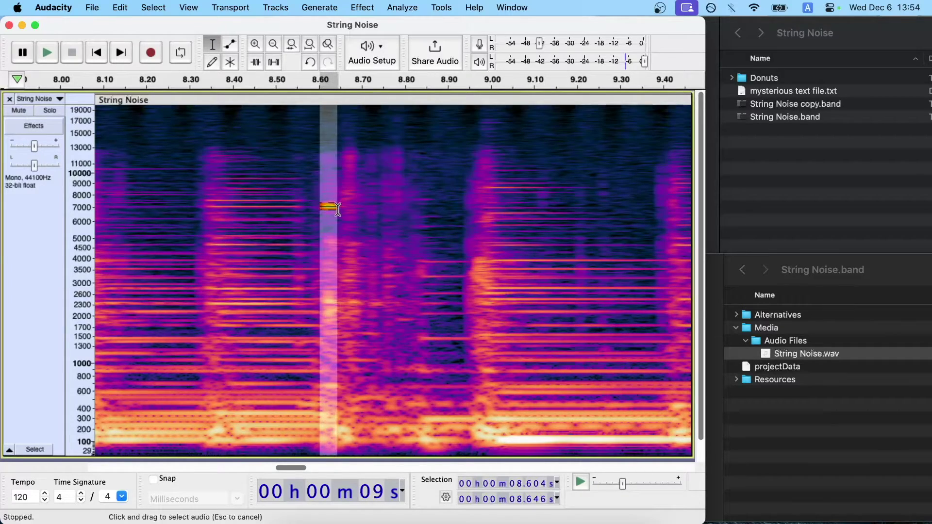
{"action": "left_click", "coordinate": [363, 209]}
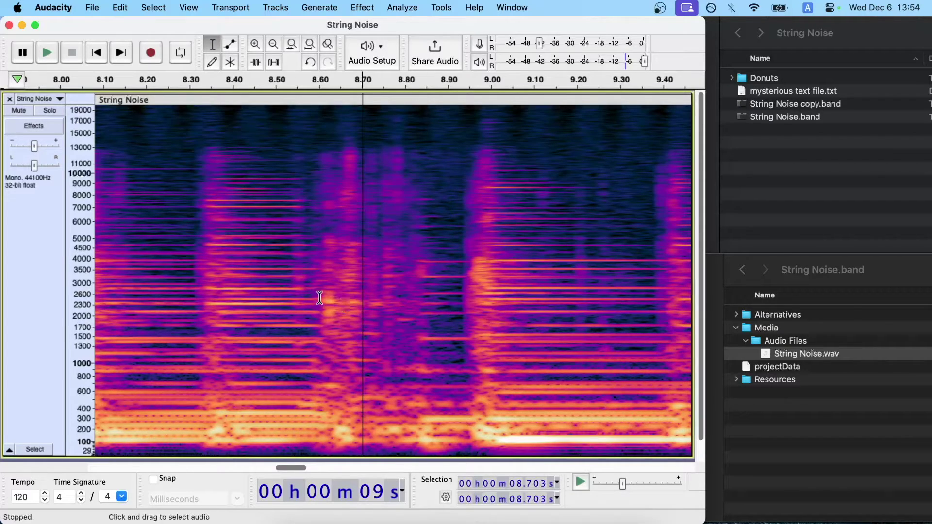
{"action": "left_click_drag", "start_coordinate": [320, 297], "coordinate": [340, 304]}
{"action": "key", "text": "r"}
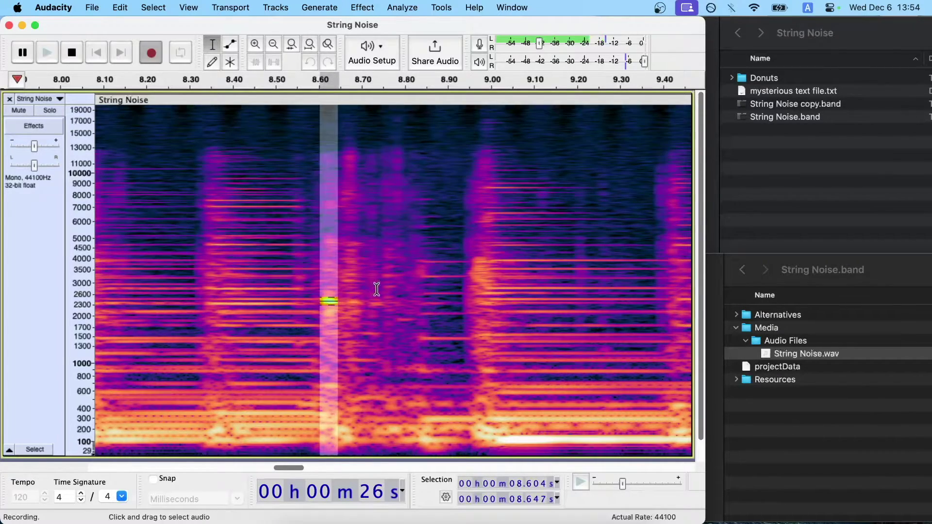
{"action": "left_click", "coordinate": [183, 268]}
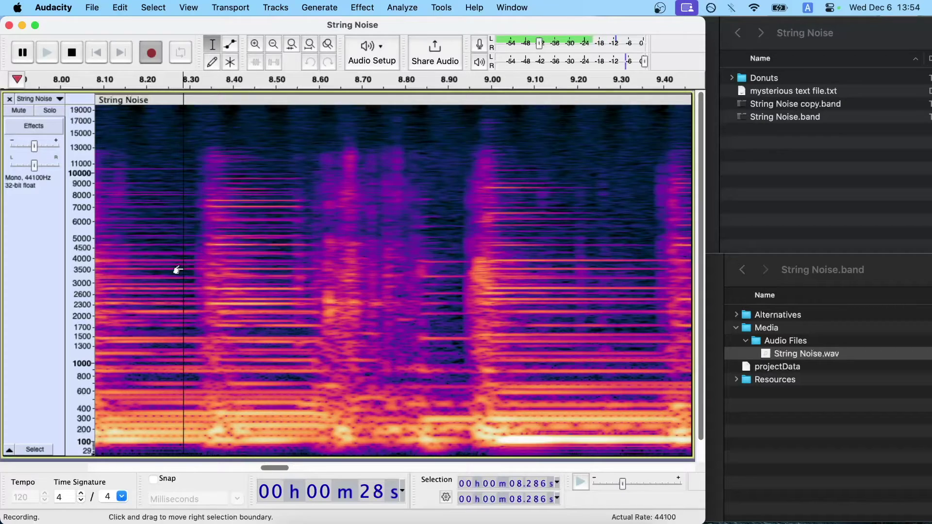
{"action": "key", "text": "space"}
{"action": "key", "text": "space"}
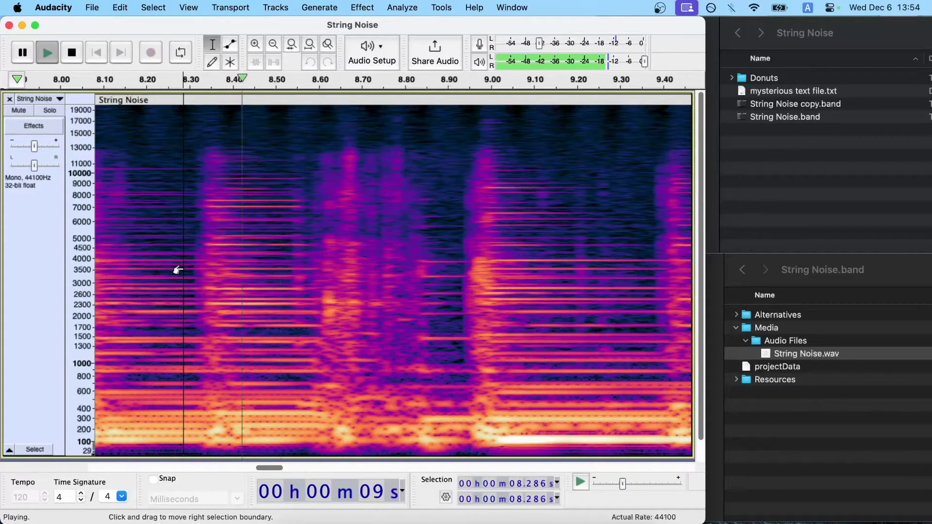
{"action": "key", "text": "space"}
{"action": "left_click", "coordinate": [214, 267]}
{"action": "key", "text": "space"}
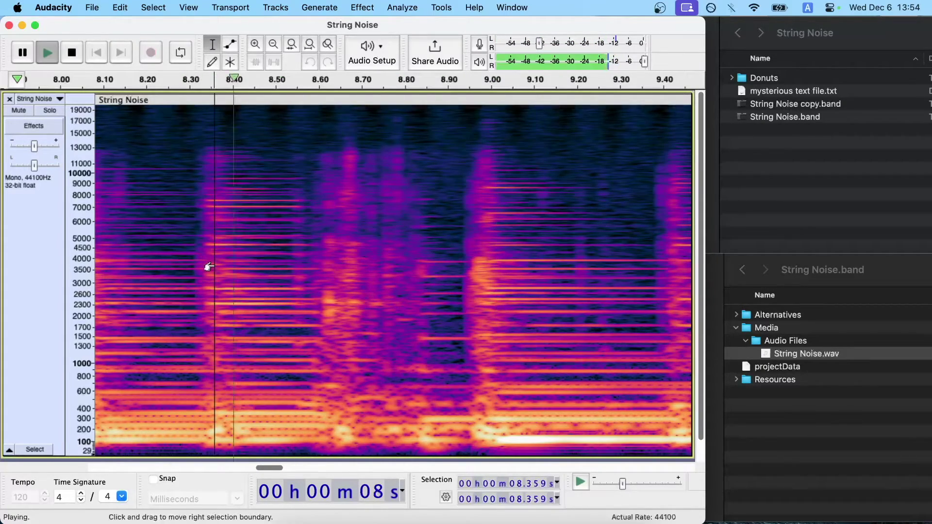
{"action": "key", "text": "space"}
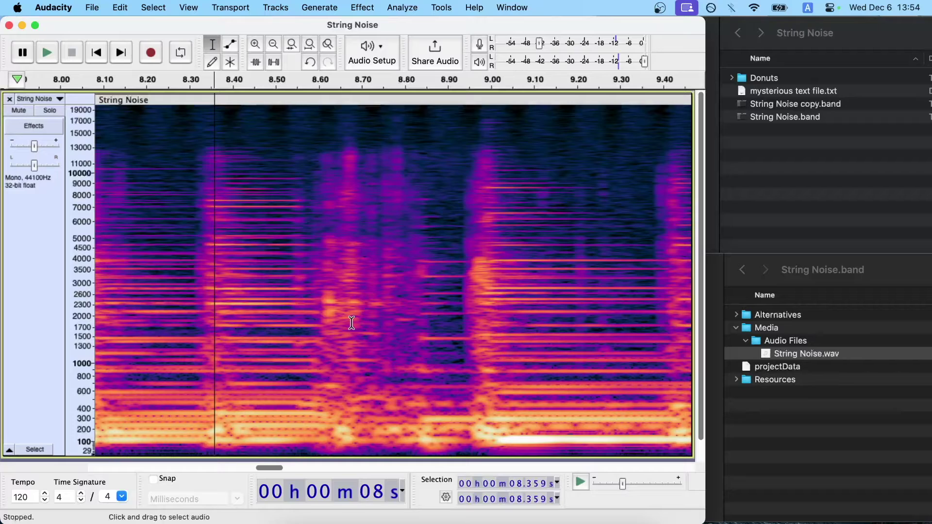
{"action": "left_click_drag", "start_coordinate": [316, 188], "coordinate": [485, 384]}
{"action": "key", "text": "Delete"}
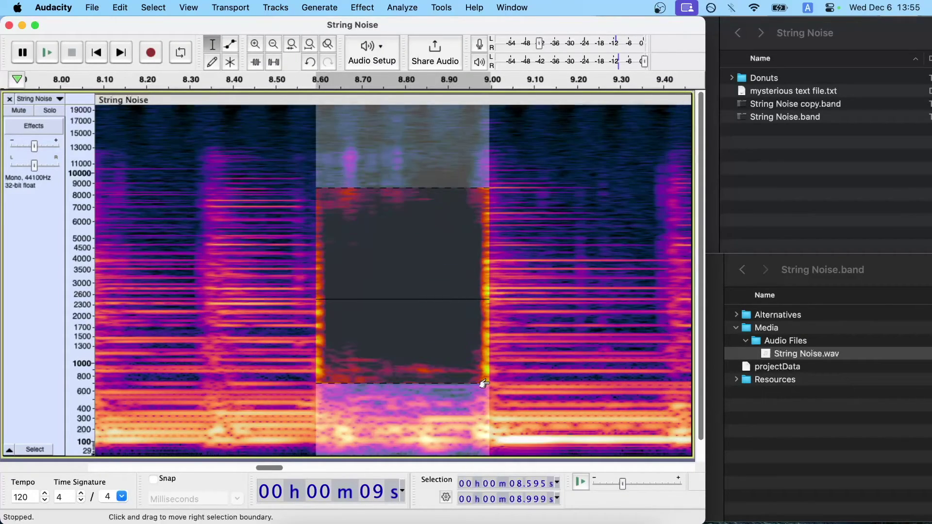
{"action": "left_click", "coordinate": [513, 356]}
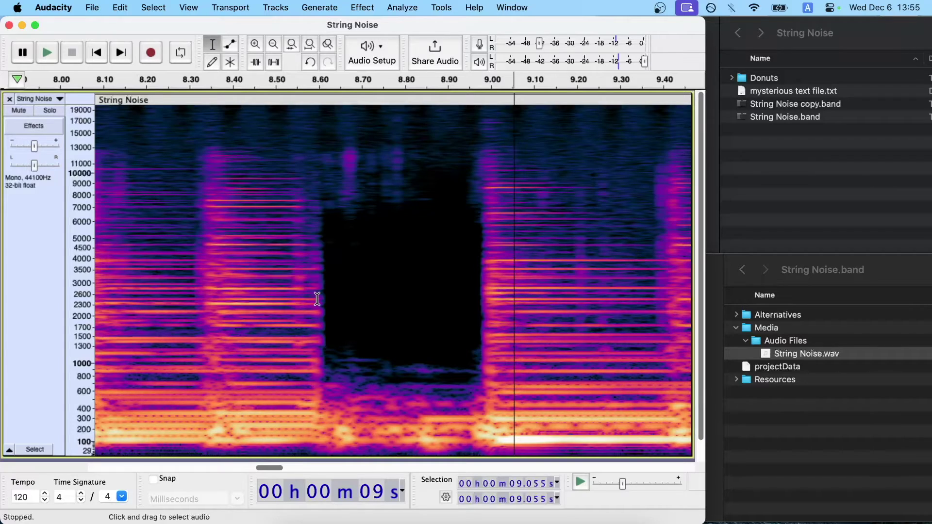
{"action": "left_click", "coordinate": [140, 262]}
{"action": "key", "text": "space"}
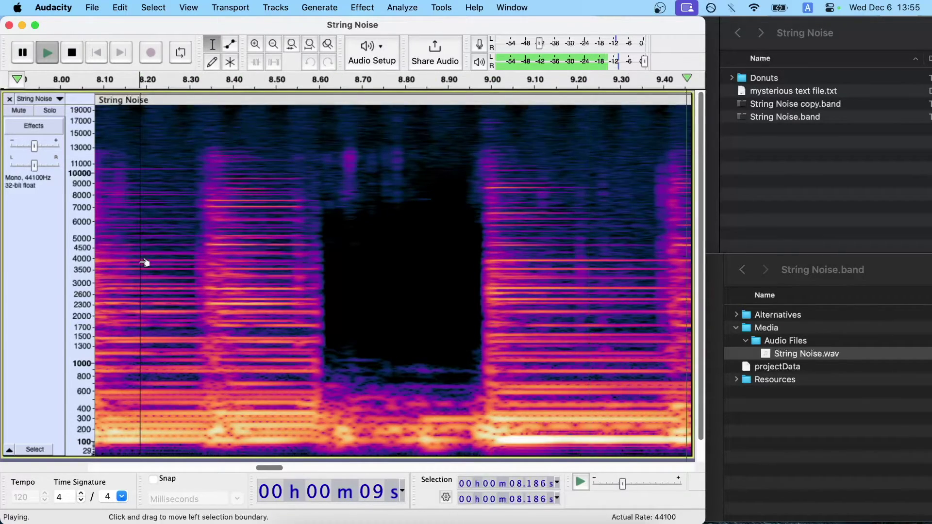
{"action": "key", "text": "space"}
{"action": "key", "text": "super+z"}
{"action": "left_click", "coordinate": [281, 235]}
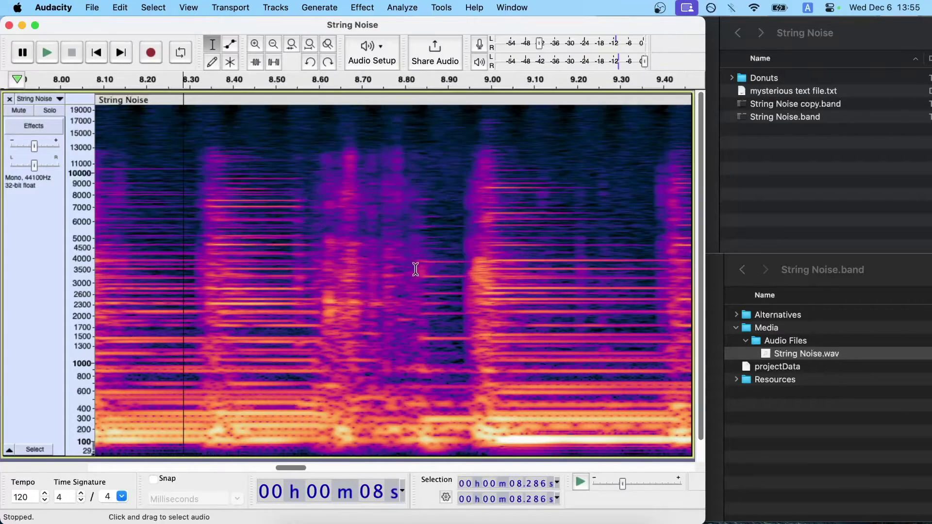
{"action": "left_click_drag", "start_coordinate": [319, 302], "coordinate": [400, 329]}
{"action": "key", "text": "Delete"}
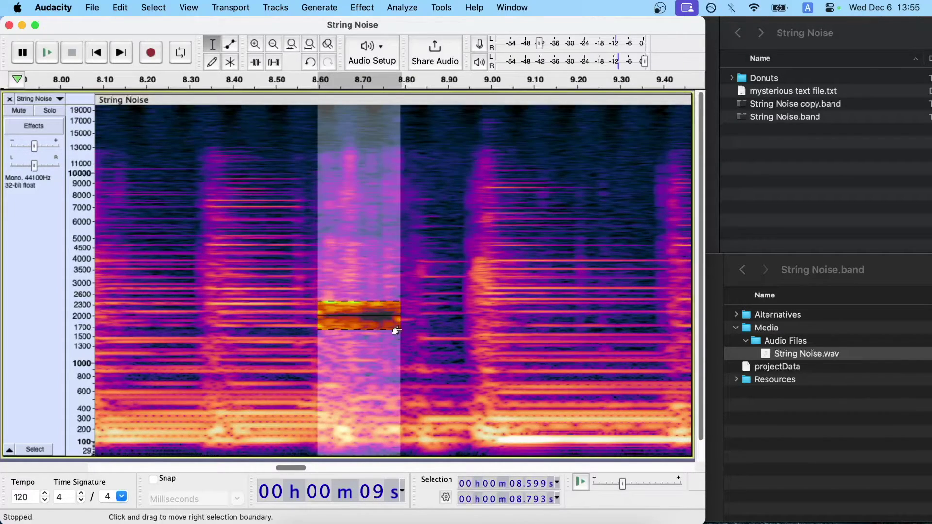
{"action": "left_click", "coordinate": [207, 297]}
{"action": "key", "text": "space"}
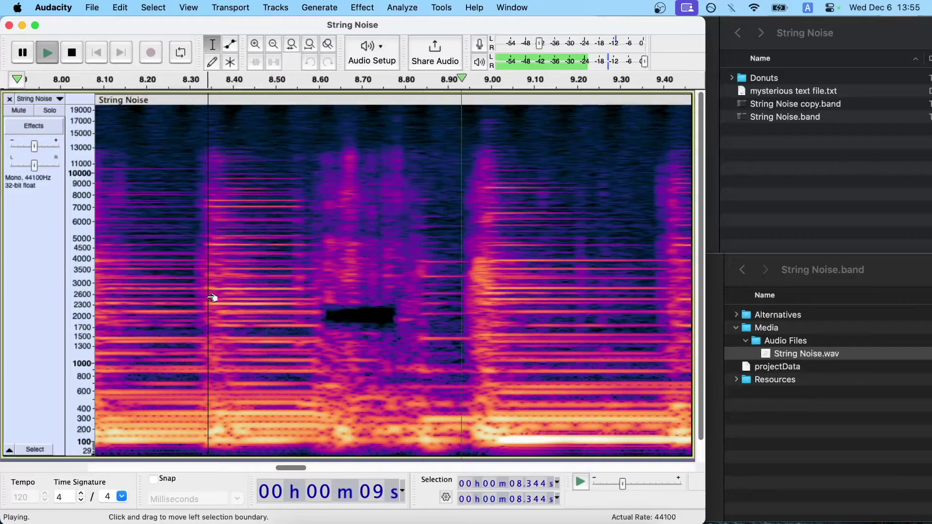
{"action": "key", "text": "space"}
{"action": "left_click", "coordinate": [296, 288]}
{"action": "key", "text": "super+z"}
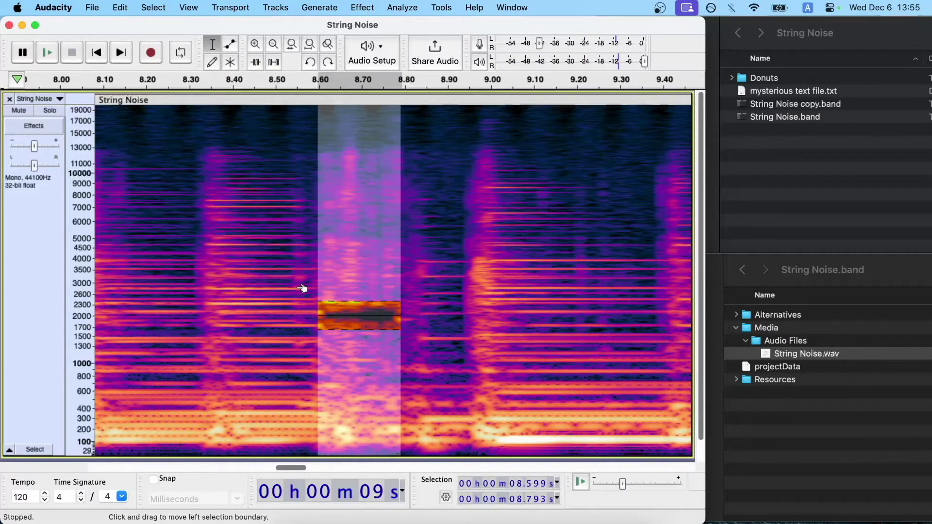
{"action": "left_click", "coordinate": [464, 286]}
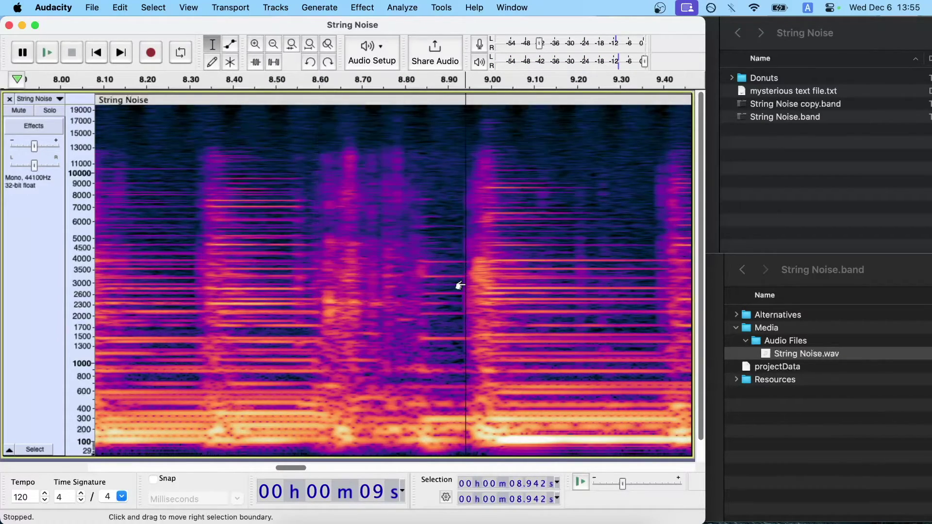
{"action": "left_click", "coordinate": [378, 278]}
{"action": "left_click", "coordinate": [246, 214]}
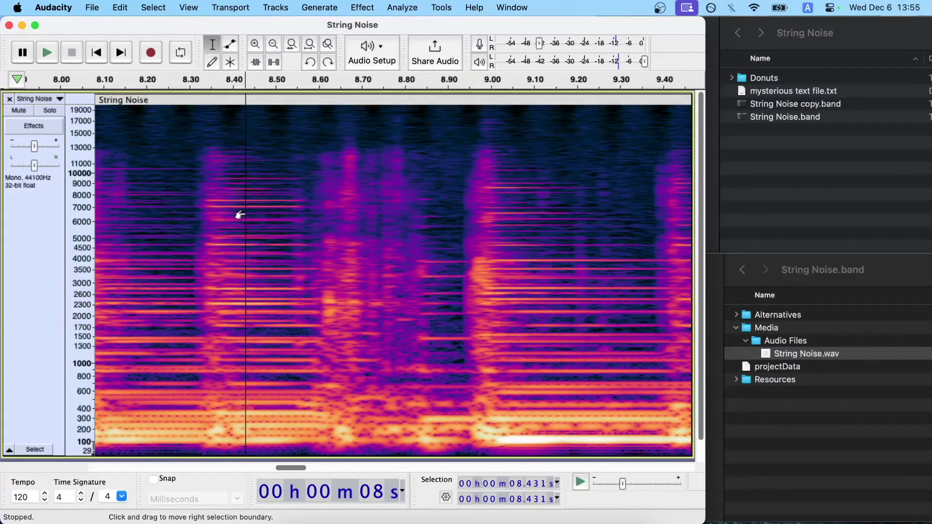
{"action": "key", "text": "space"}
{"action": "key", "text": "space"}
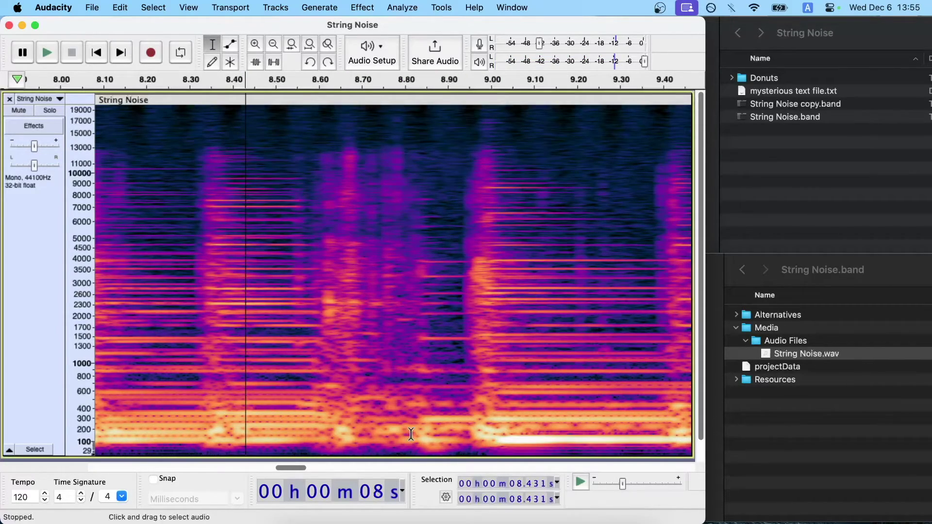
- Export the track as String Noise.wav in WAV format with Signed 24-bit PCM encoding
{"action": "left_click", "coordinate": [93, 7]}
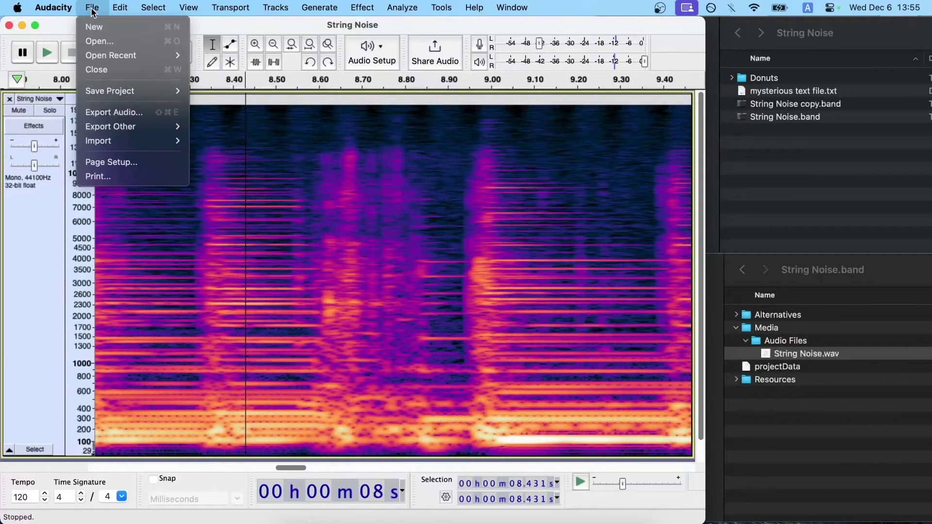
{"action": "left_click", "coordinate": [125, 113]}
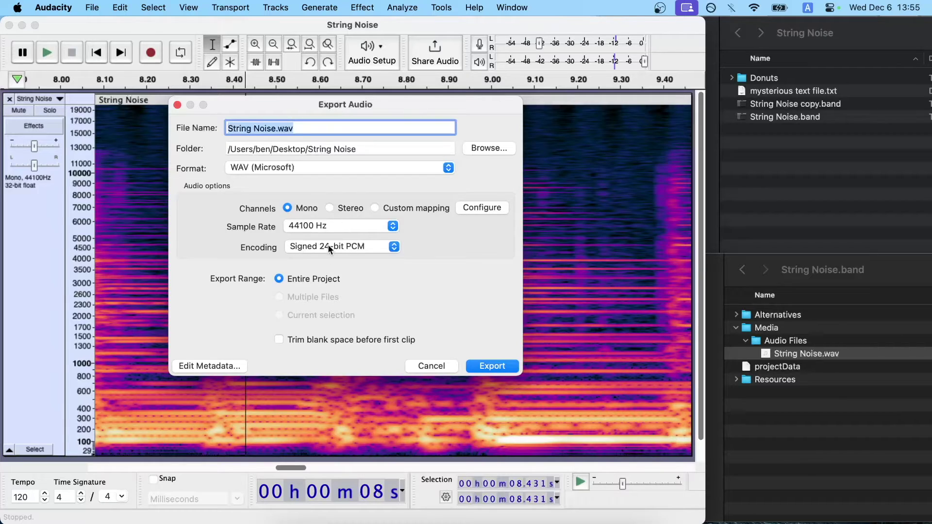
{"action": "left_click", "coordinate": [345, 245]}
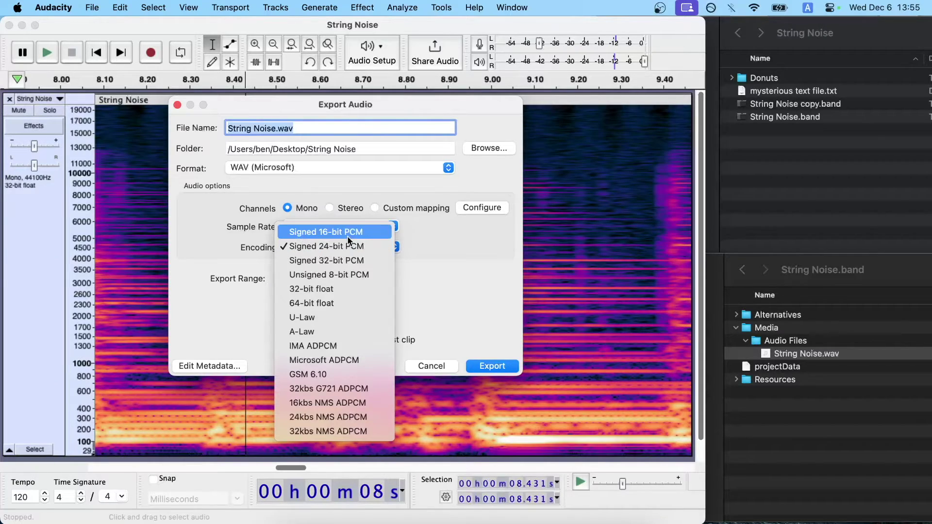
{"action": "left_click", "coordinate": [457, 237]}
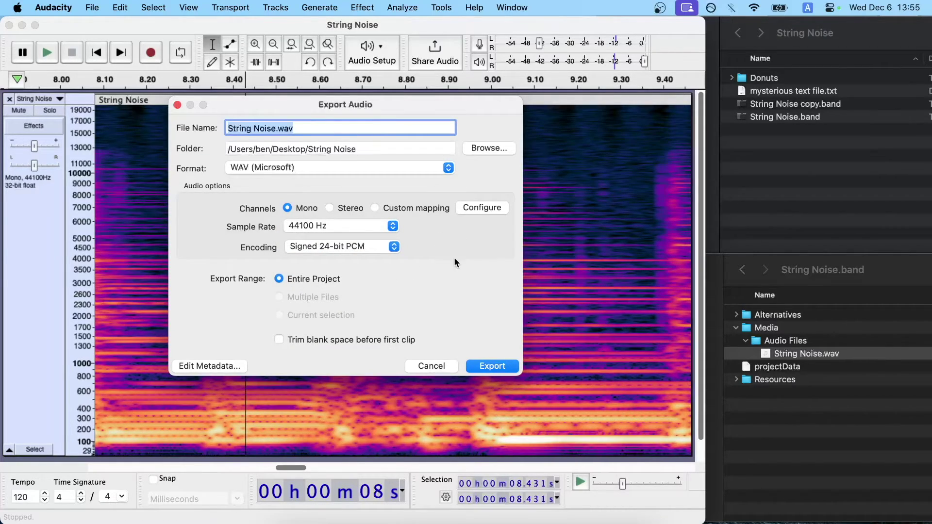
{"action": "left_click", "coordinate": [492, 365]}
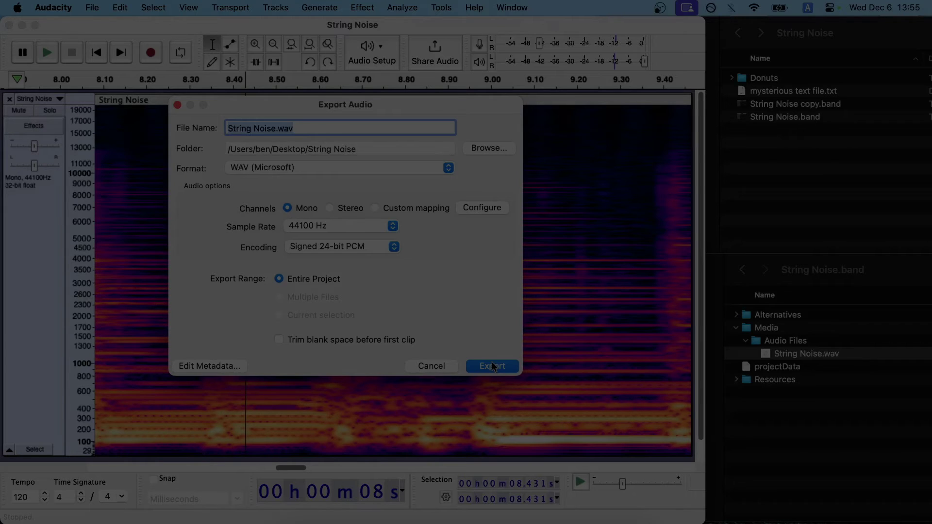
{"action": "left_click", "coordinate": [492, 367]}
{"action": "left_click", "coordinate": [804, 163]}
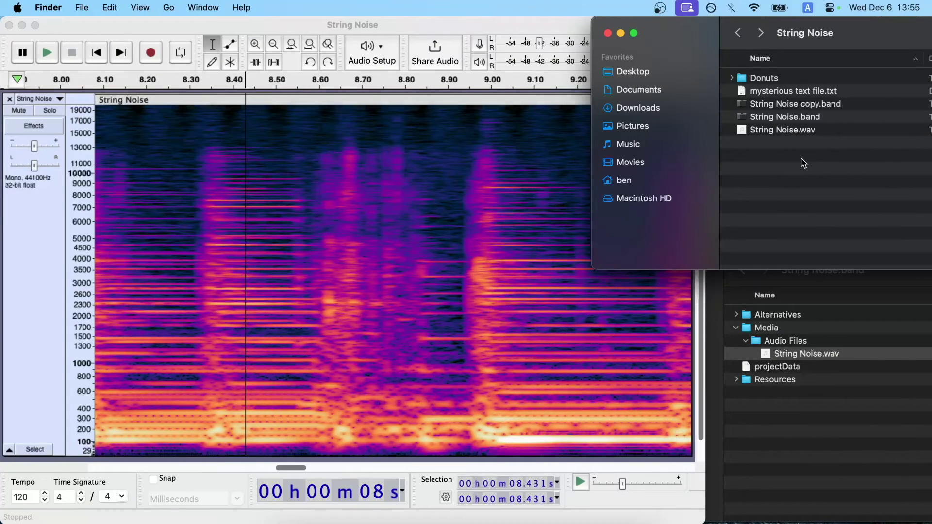
- Drag the new String Noise.wav into String Noise.band's Audio Files folder, replacing the old file
{"action": "left_click", "coordinate": [783, 430]}
{"action": "left_click", "coordinate": [795, 341]}
{"action": "left_click", "coordinate": [795, 354]}
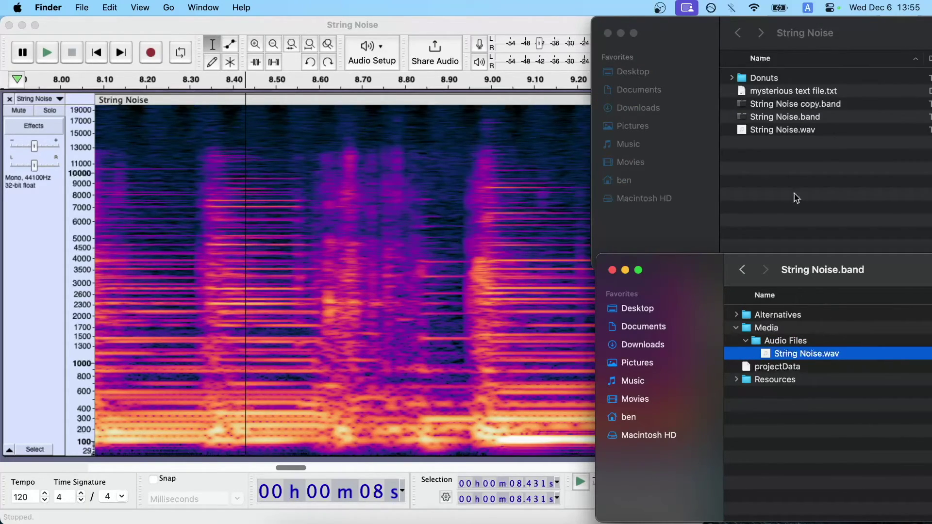
{"action": "left_click", "coordinate": [772, 132]}
{"action": "left_click_drag", "start_coordinate": [752, 130], "coordinate": [770, 342]}
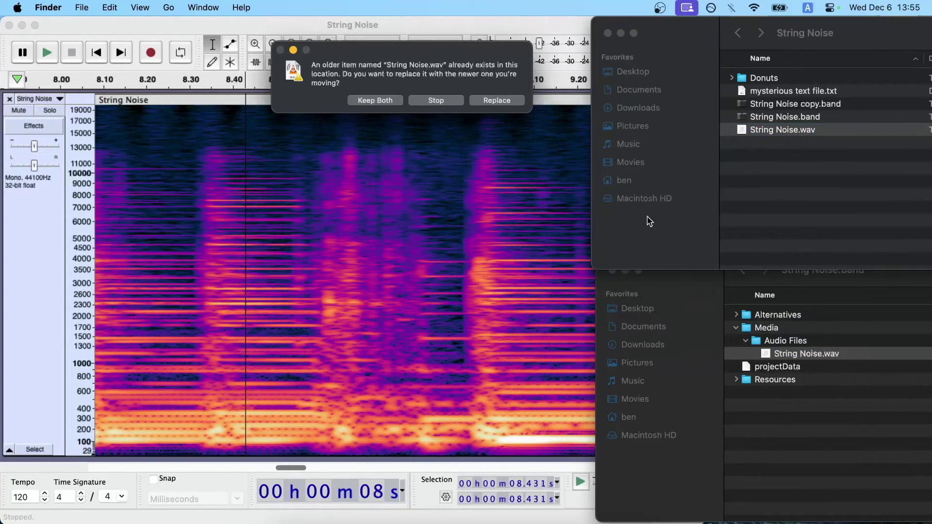
{"action": "left_click", "coordinate": [503, 102]}
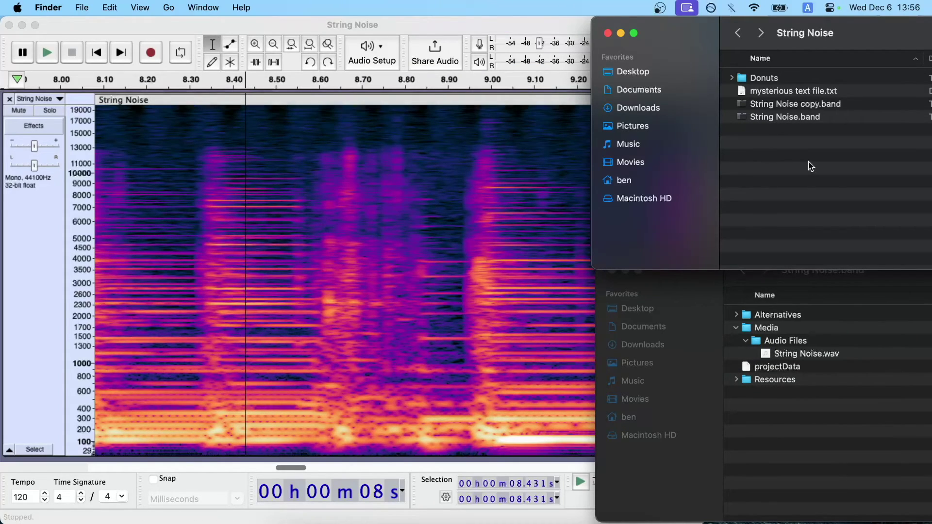
{"action": "left_click", "coordinate": [785, 118]}
- Open String Noise.band, dismiss the audio interface alert, and play zoomed out from bar 22
{"action": "double_click", "coordinate": [785, 118]}
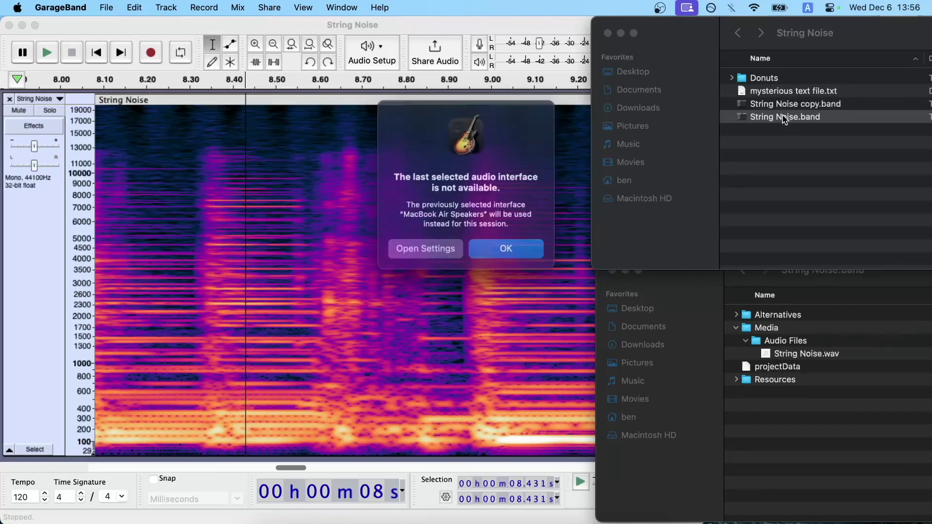
{"action": "left_click", "coordinate": [517, 248]}
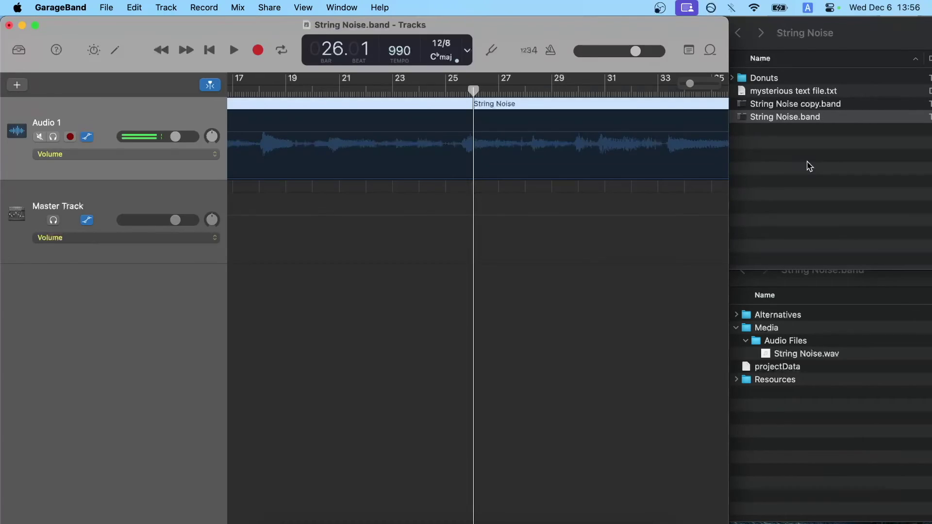
{"action": "left_click", "coordinate": [367, 93]}
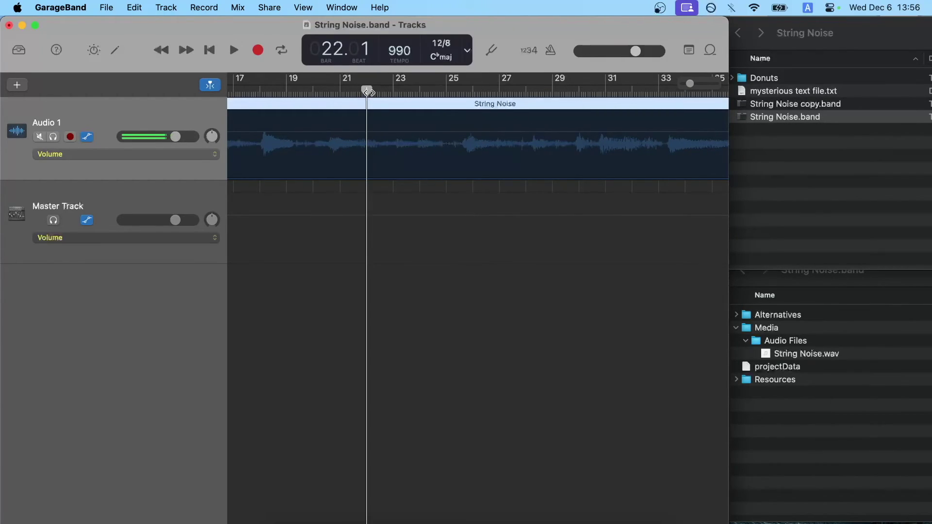
{"action": "key", "text": "super+Left"}
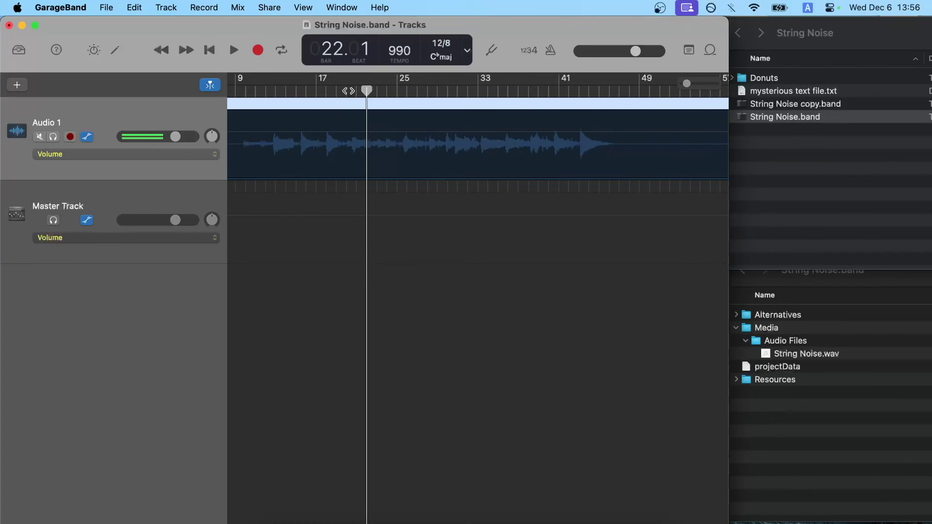
{"action": "key", "text": "space"}
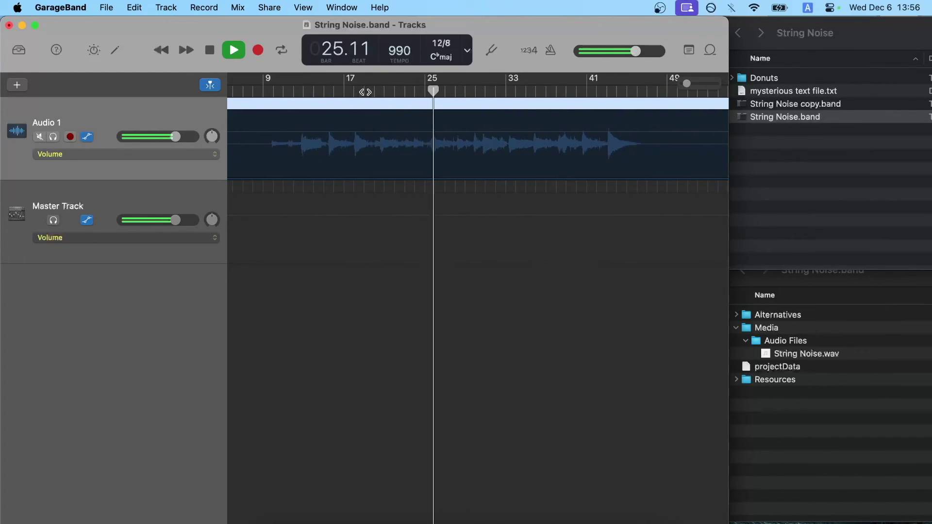
{"action": "key", "text": "space"}
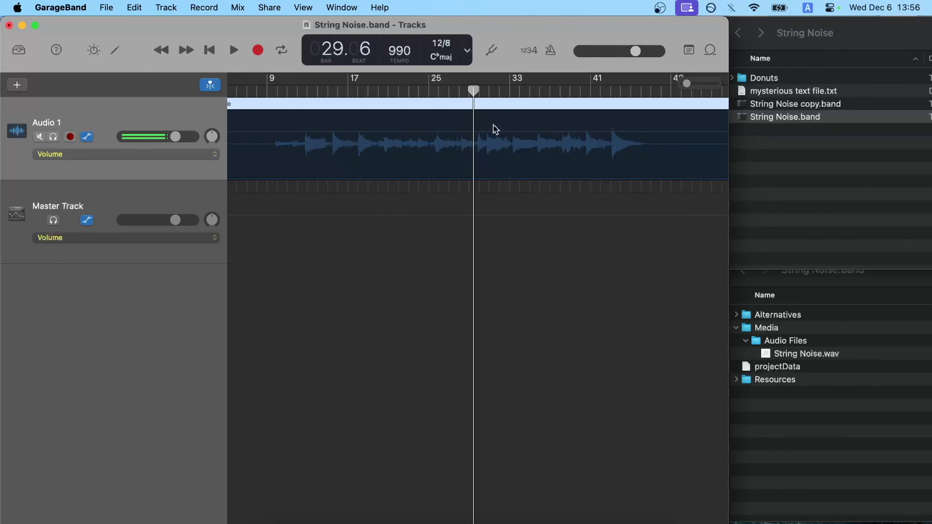
- Play again from bar 27, then return the playhead to bar 22.5 and stop
{"action": "left_click", "coordinate": [449, 93]}
{"action": "key", "text": "space"}
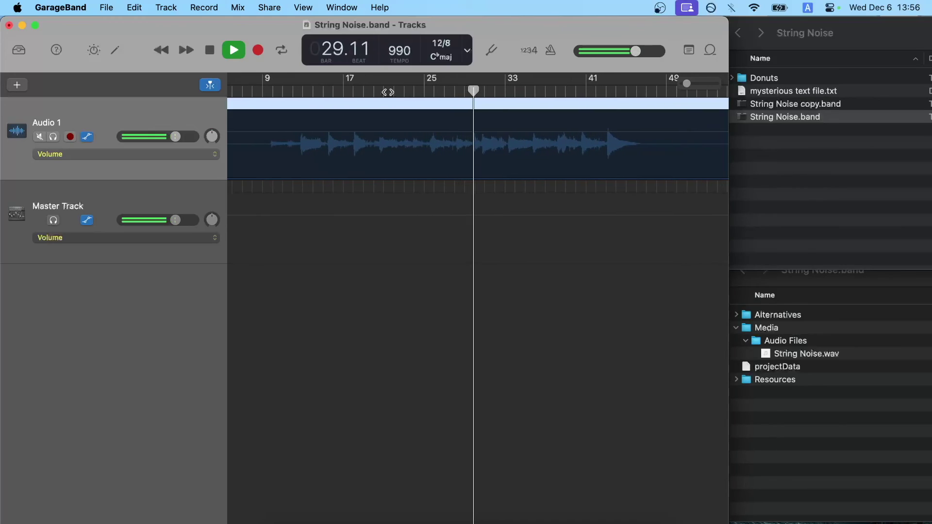
{"action": "left_click_drag", "start_coordinate": [474, 91], "coordinate": [388, 92]}
{"action": "key", "text": "space"}
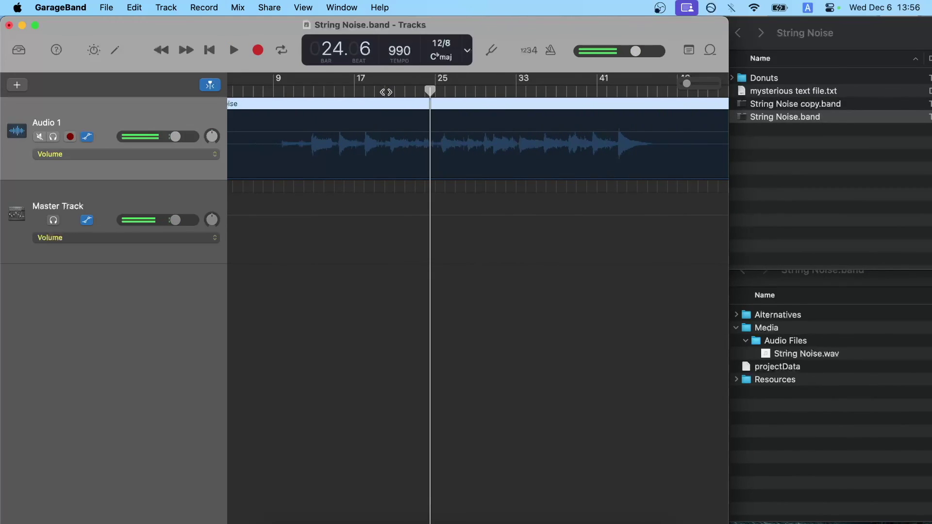